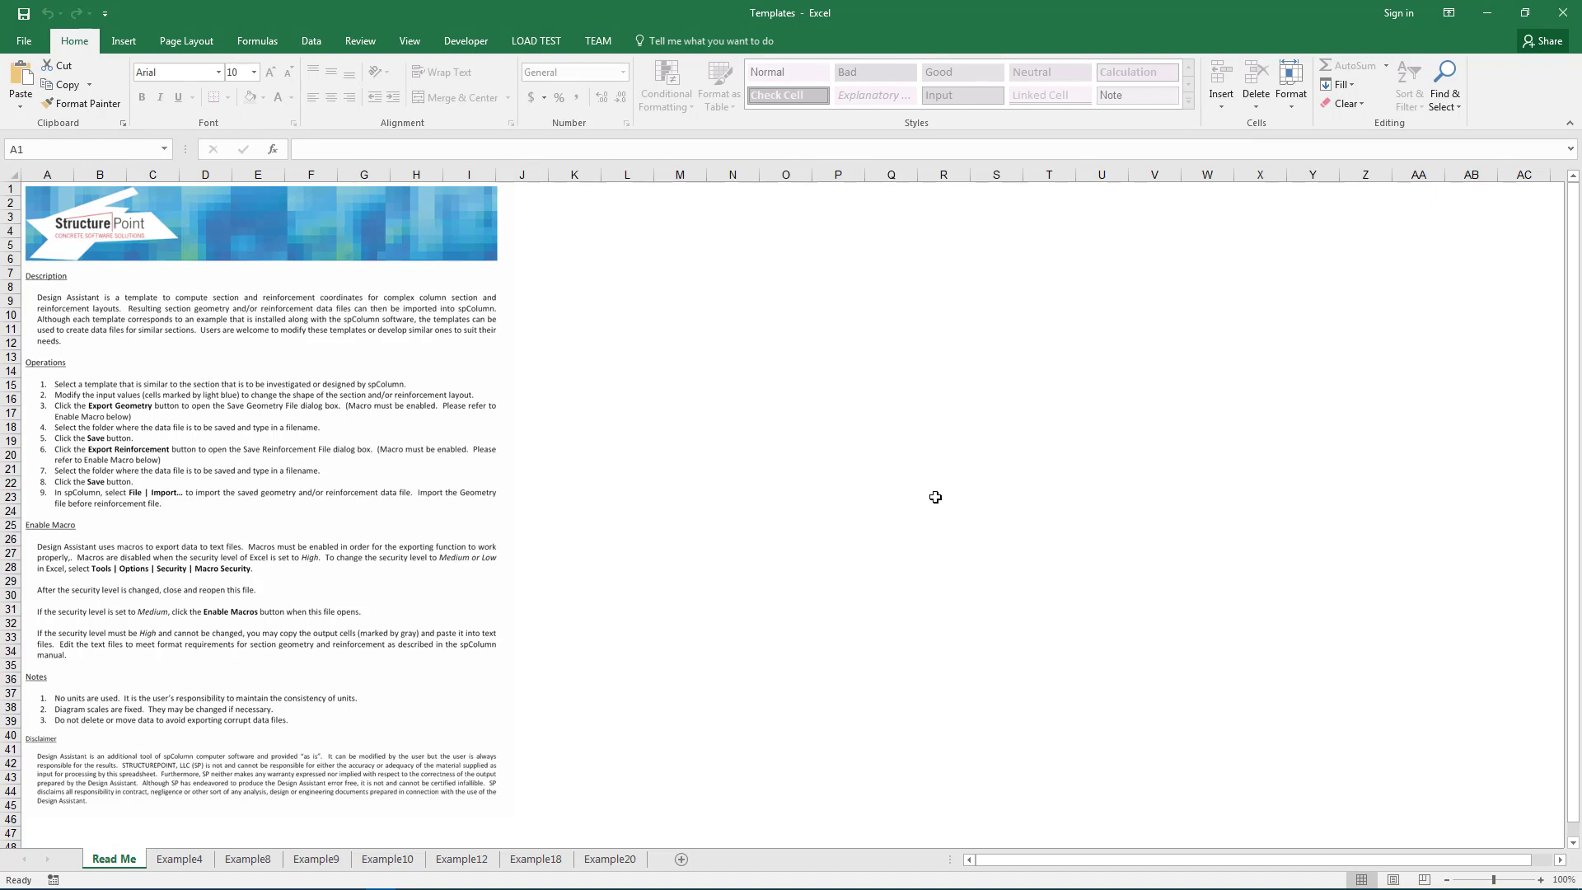
Step: Export the Example4 sheet's wall geometry as Example4-Geo.txt in the spColumn Examples folder
{"action": "left_click", "coordinate": [195, 859]}
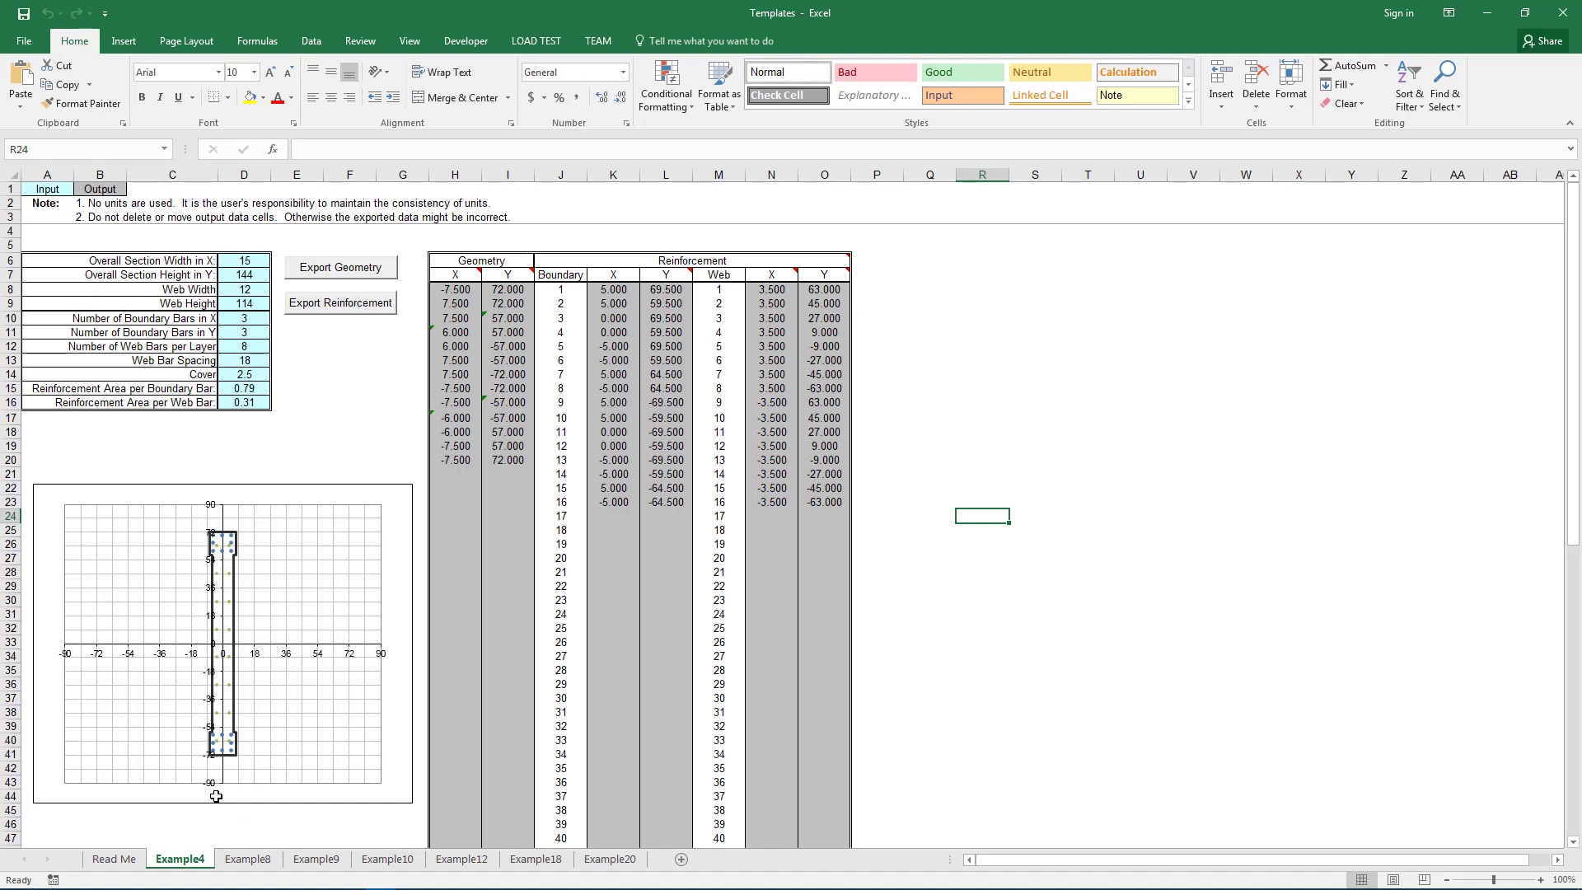
{"action": "left_click", "coordinate": [293, 268]}
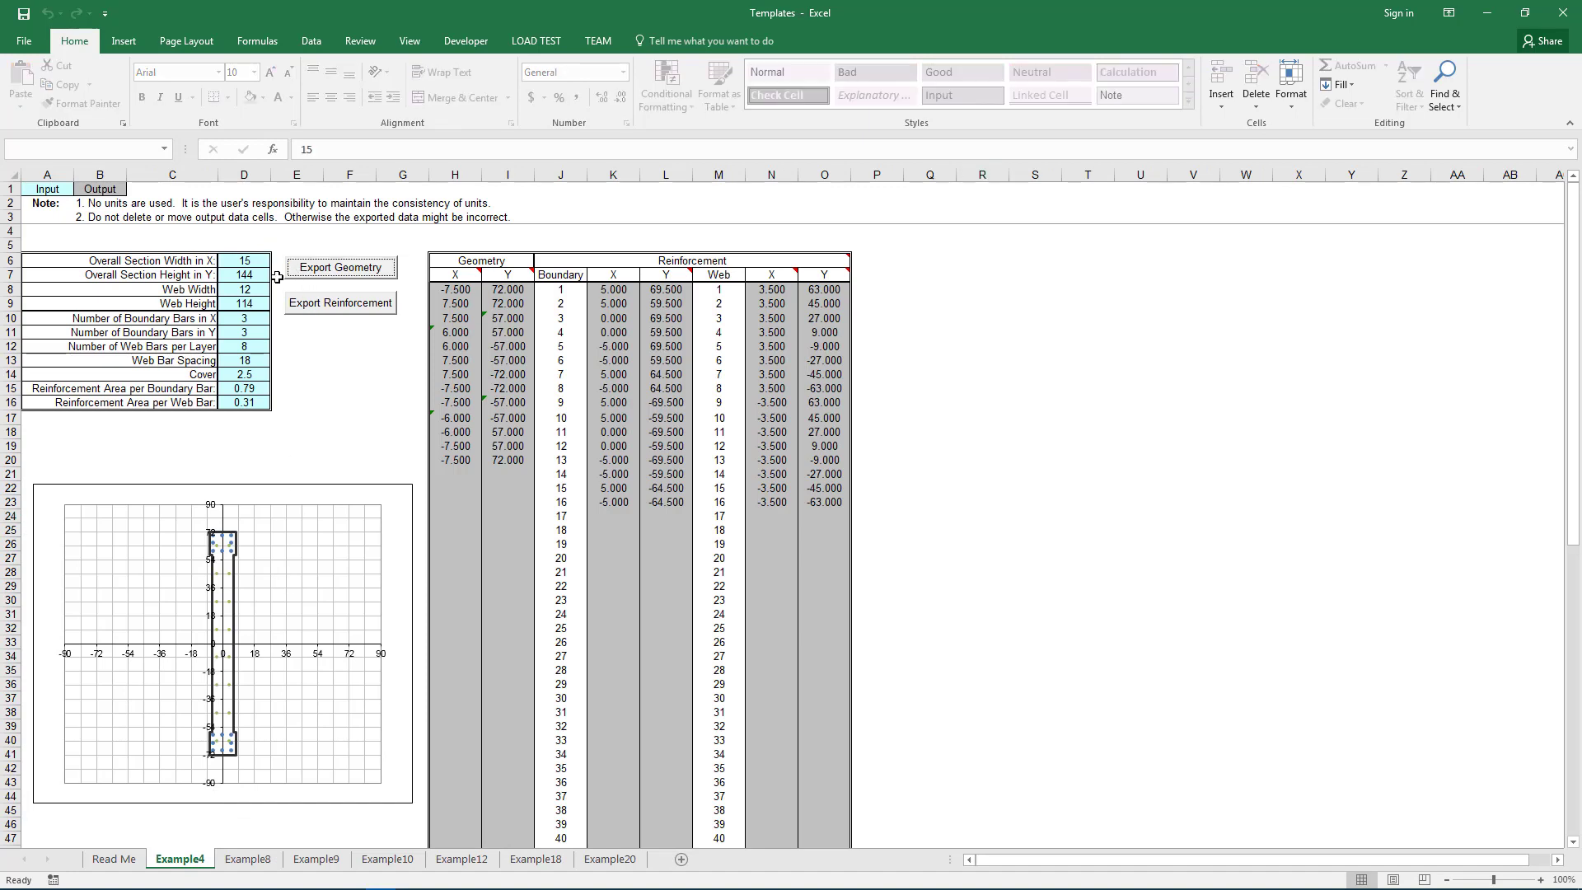
{"action": "left_click", "coordinate": [326, 270]}
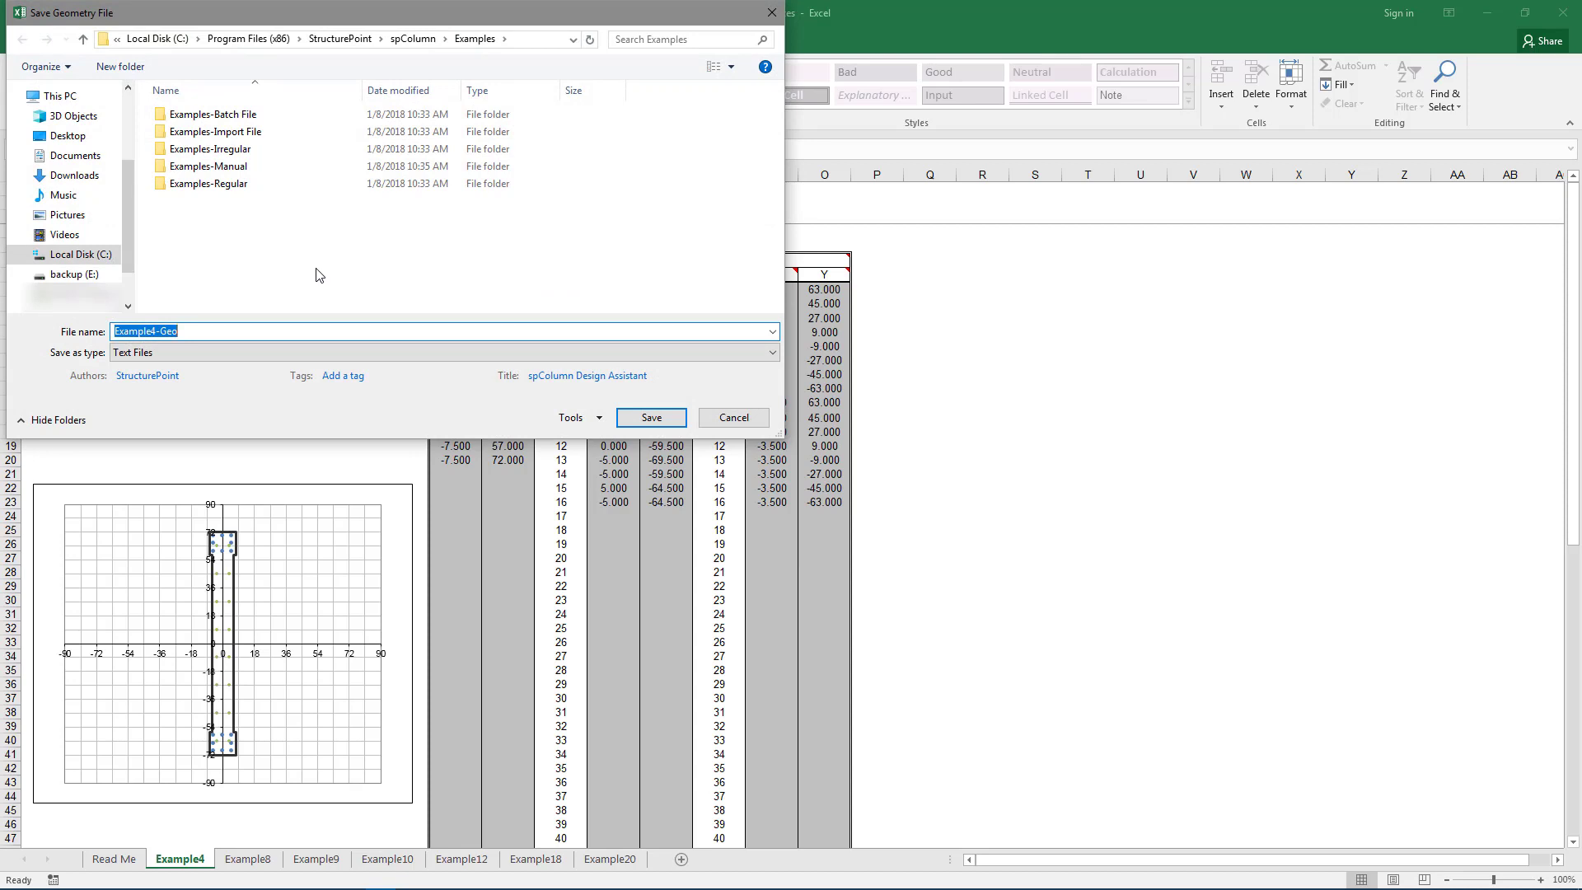
{"action": "left_click", "coordinate": [261, 332]}
{"action": "left_click", "coordinate": [649, 419]}
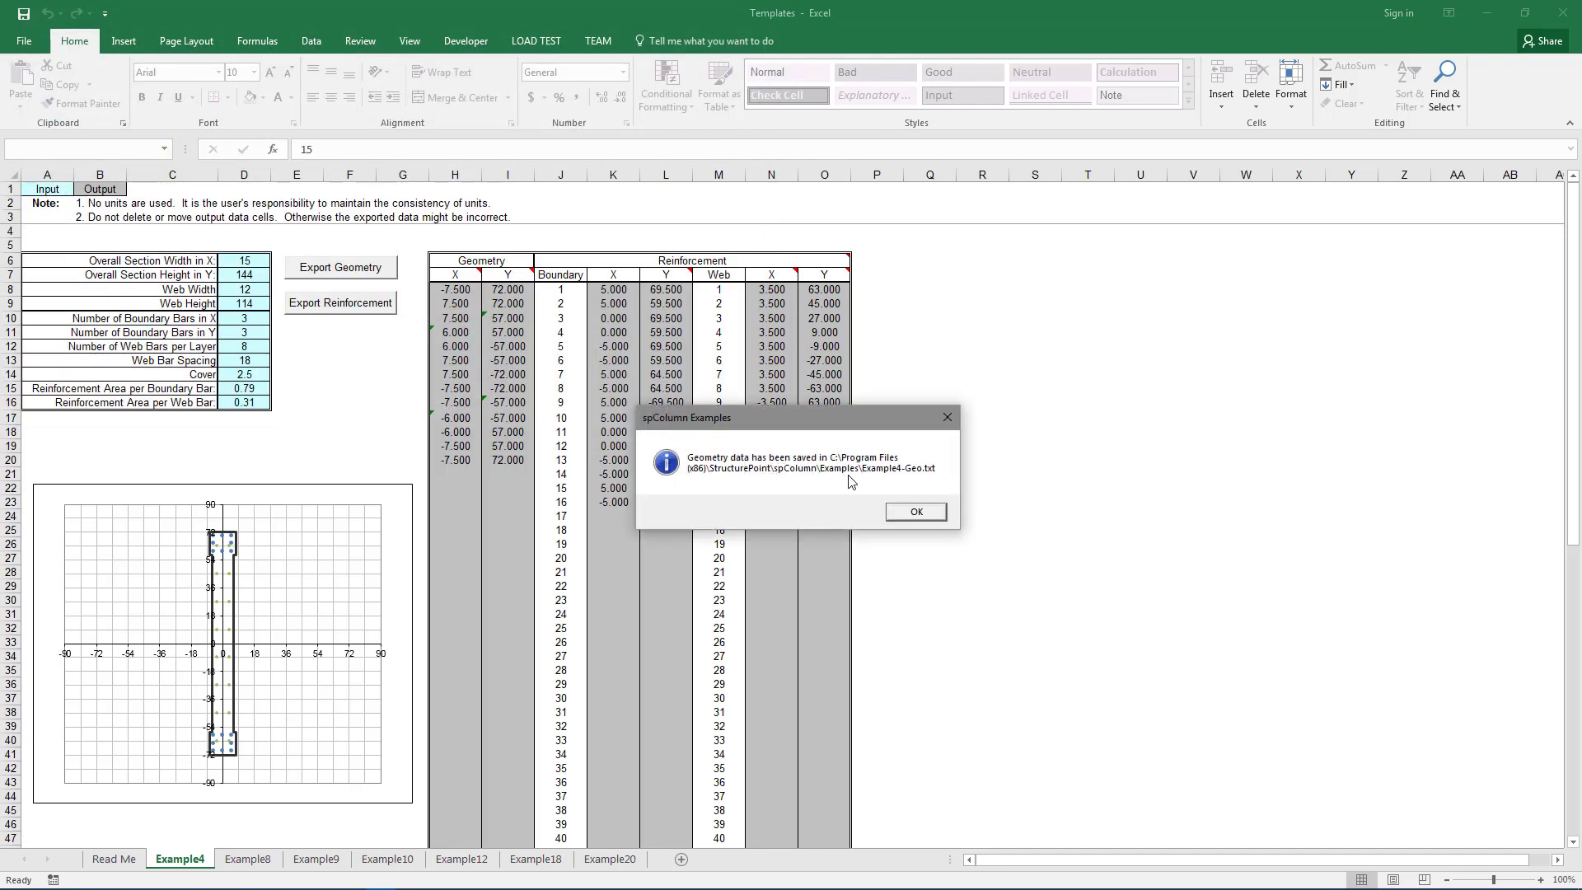
{"action": "left_click", "coordinate": [915, 512]}
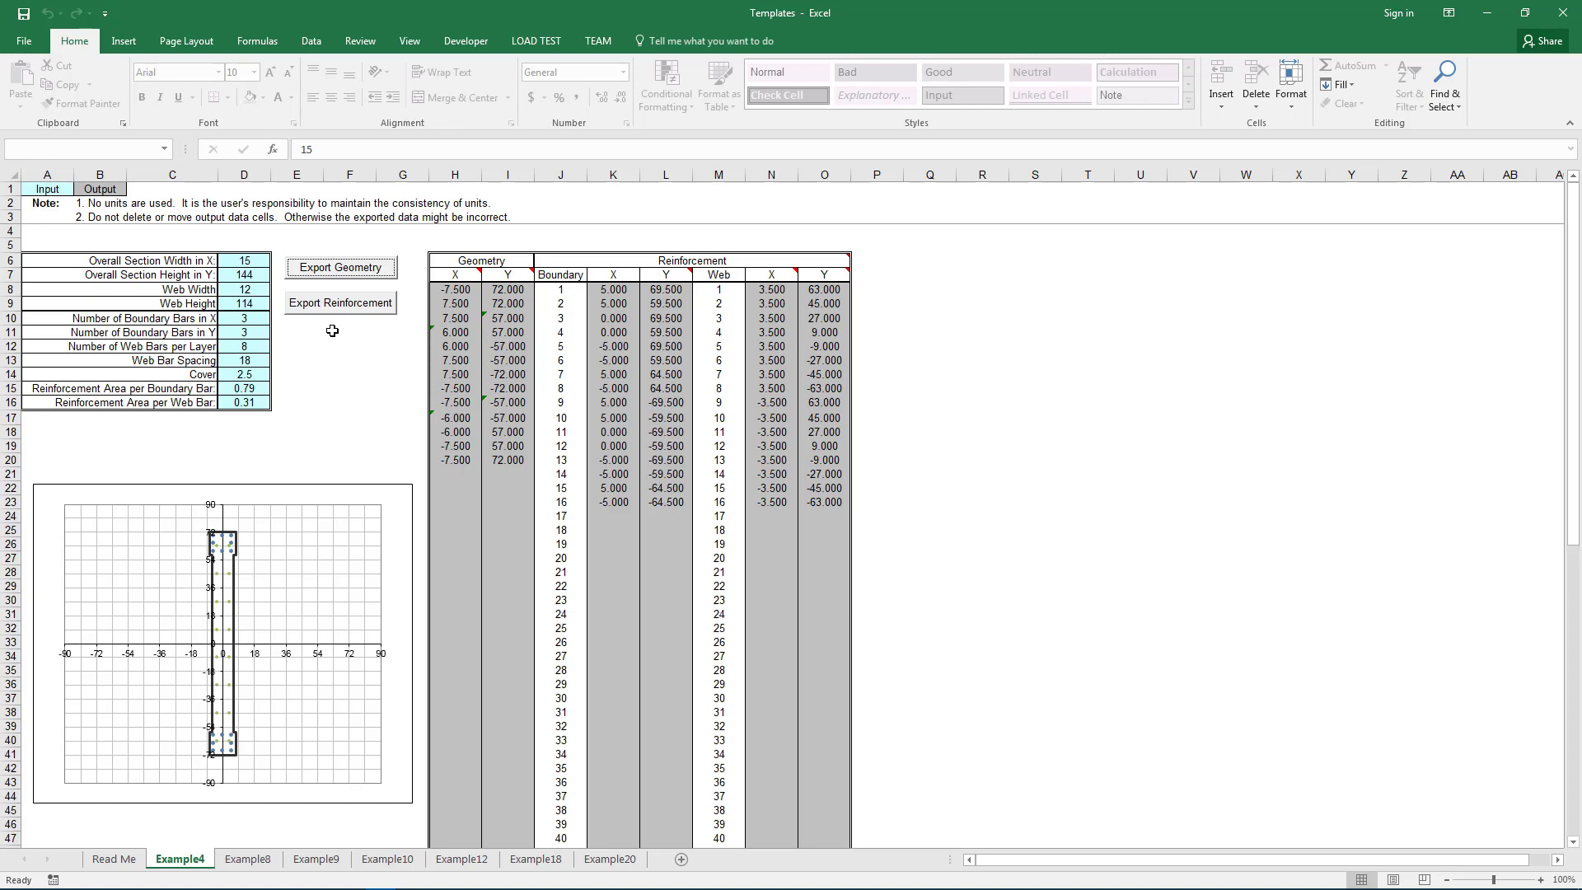
Step: Save the Example4 reinforcement data as Example4-Reinf.txt and dismiss the confirmation
{"action": "left_click", "coordinate": [336, 303]}
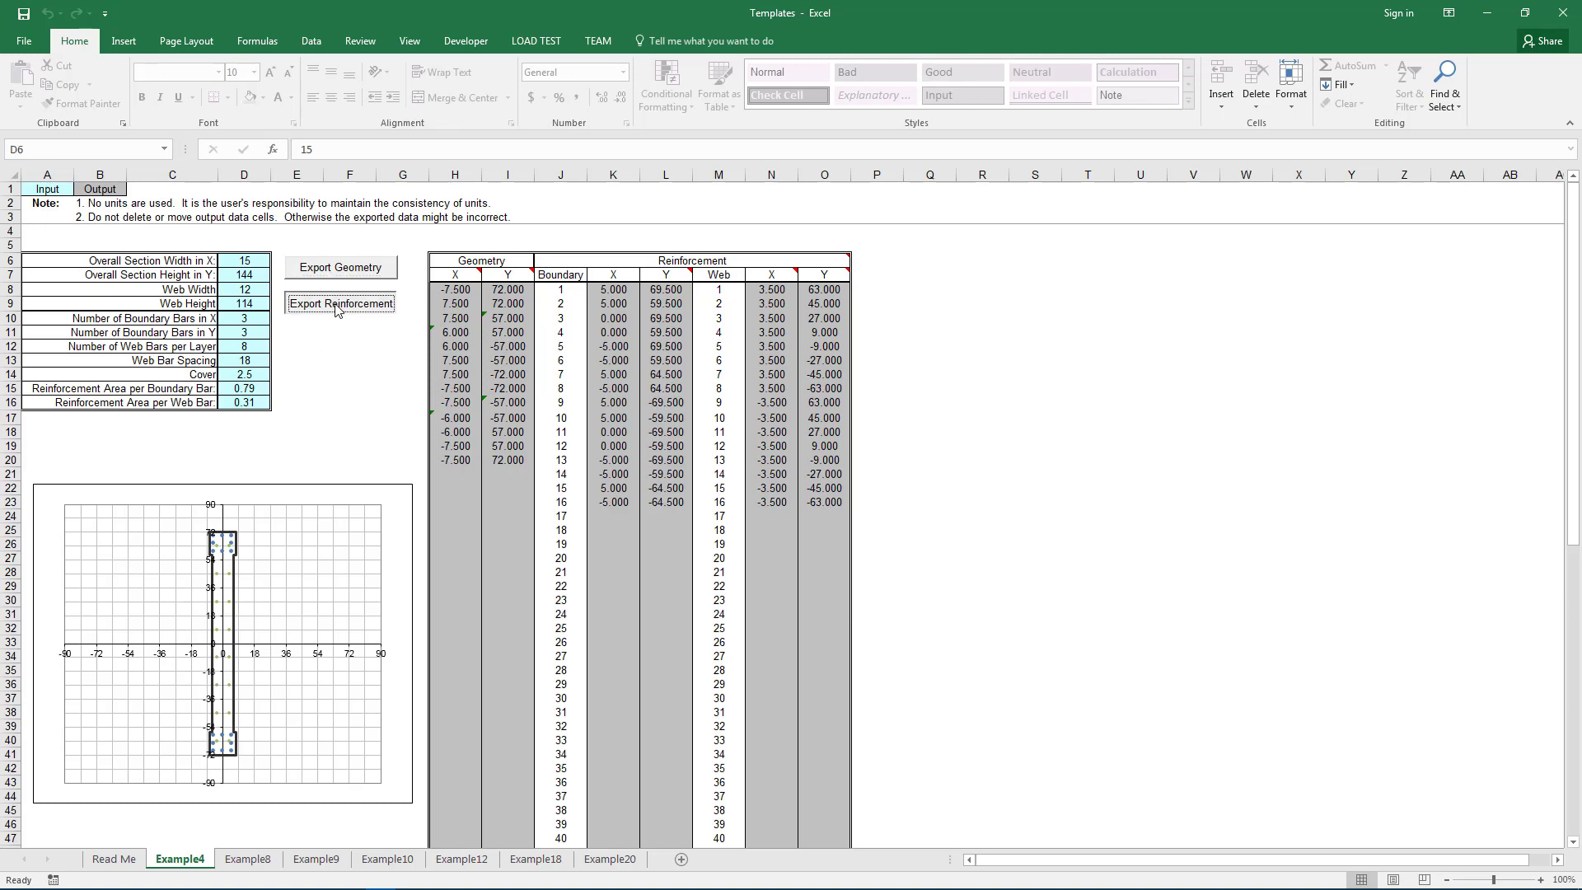
{"action": "left_click", "coordinate": [315, 331]}
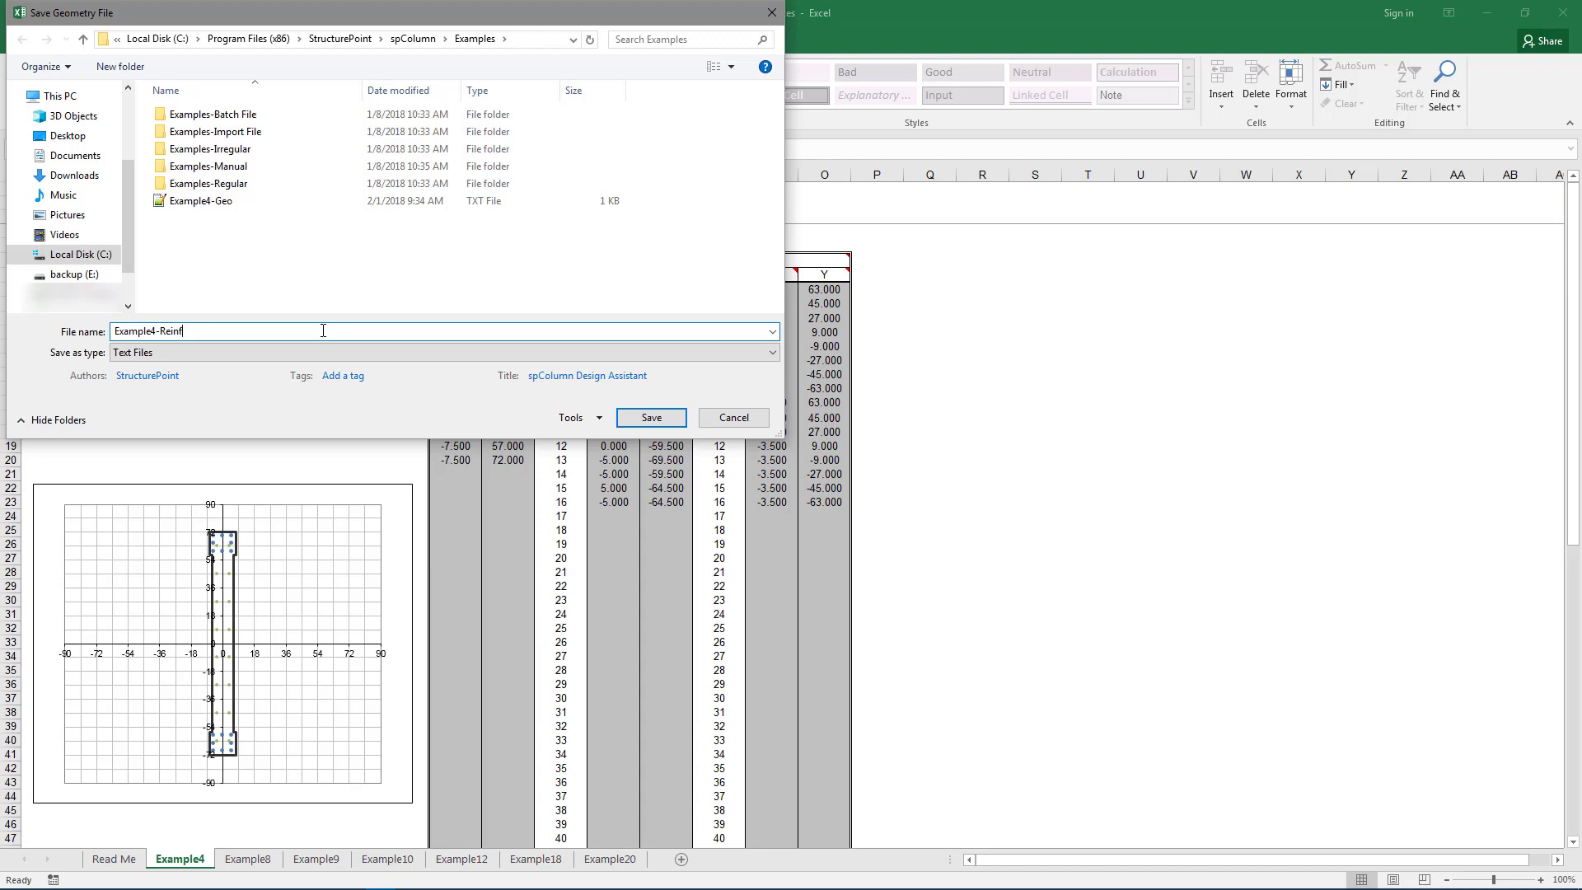
{"action": "left_click", "coordinate": [660, 420]}
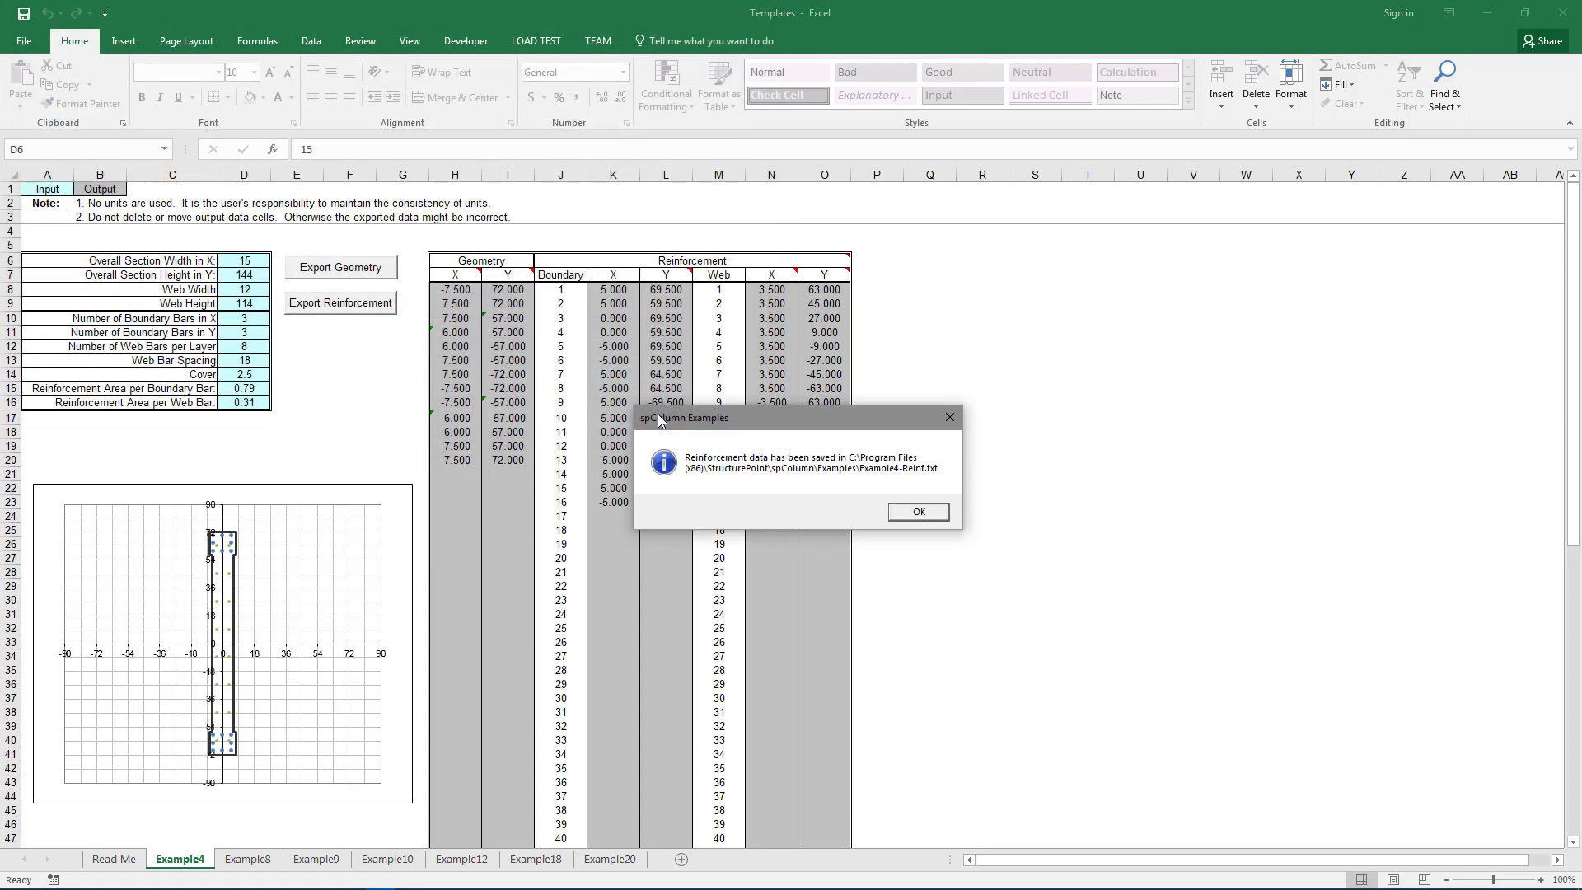
{"action": "left_click", "coordinate": [920, 512]}
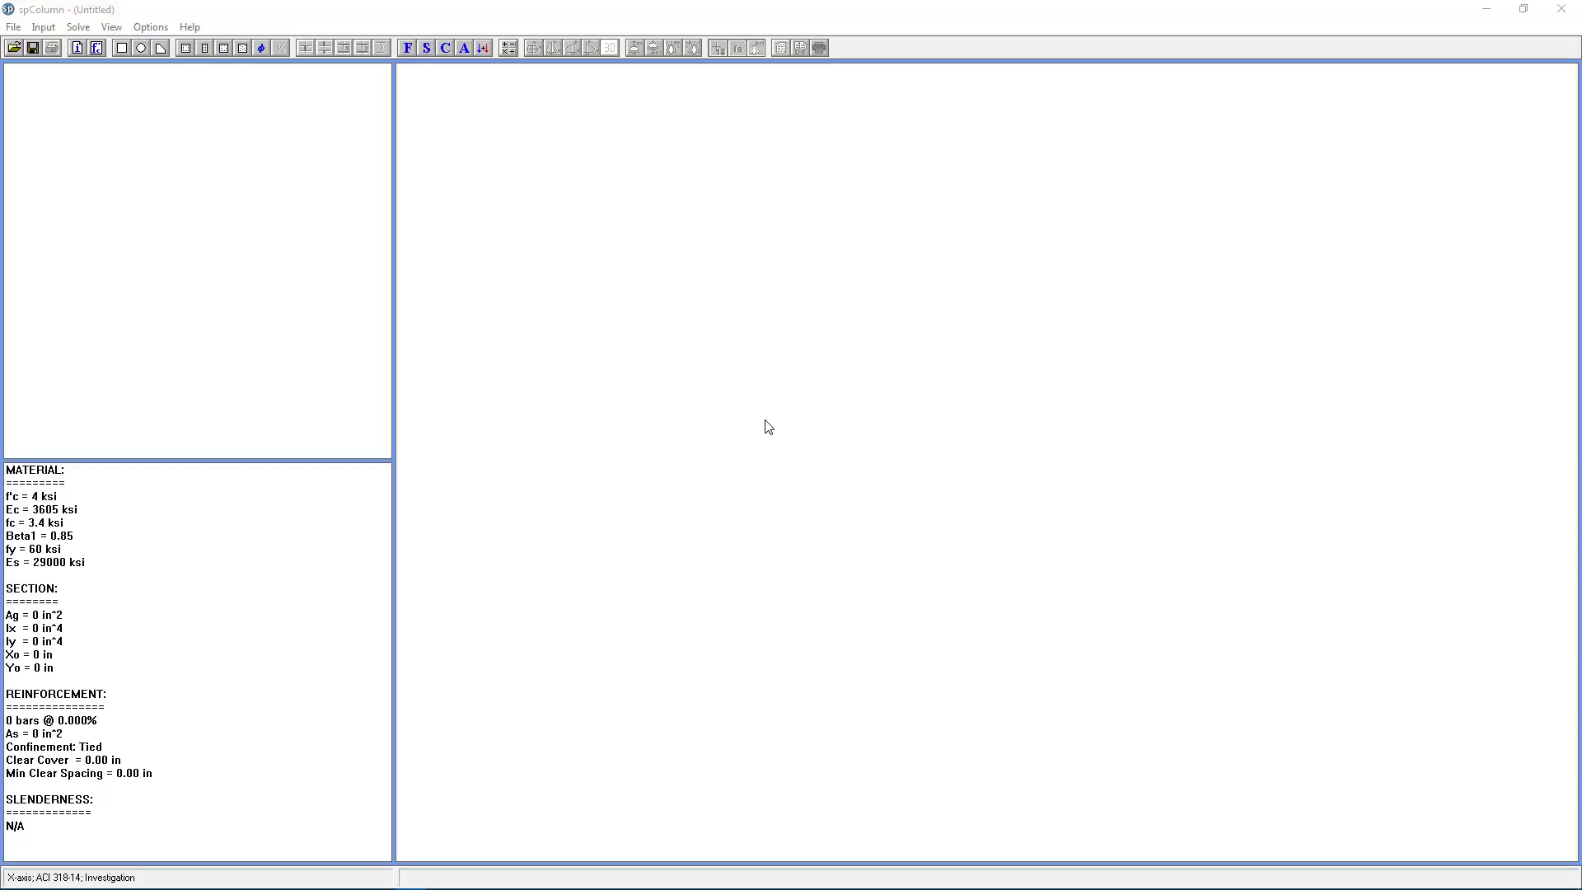
Step: Start a geometry data import and select Example4-Geo in the Examples folder
{"action": "left_click", "coordinate": [18, 30]}
{"action": "mouse_move", "coordinate": [134, 124]}
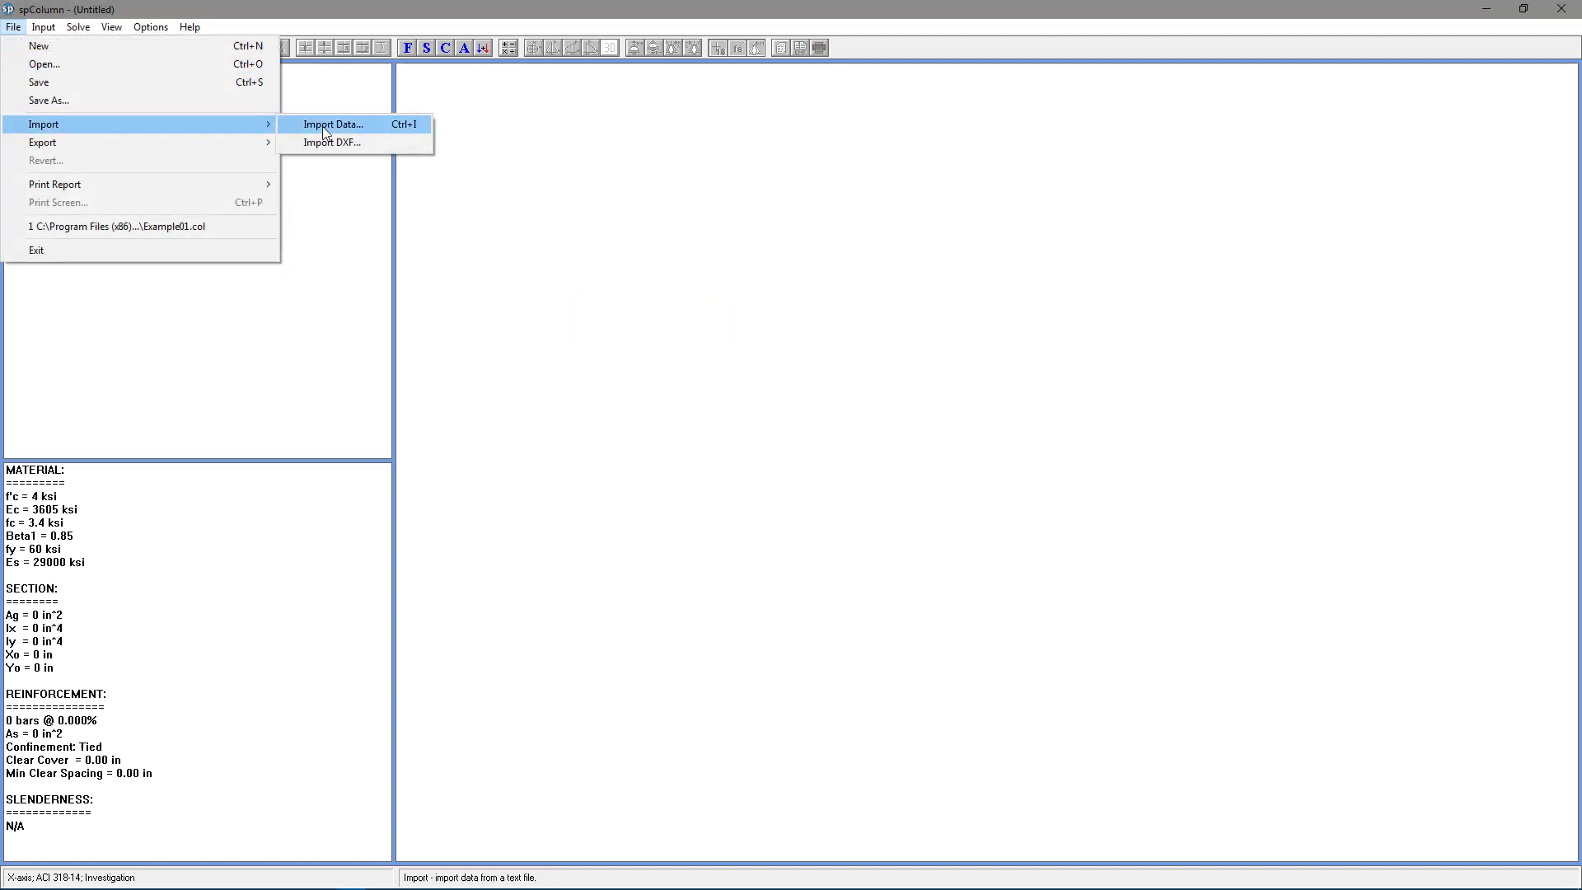
{"action": "left_click", "coordinate": [355, 128]}
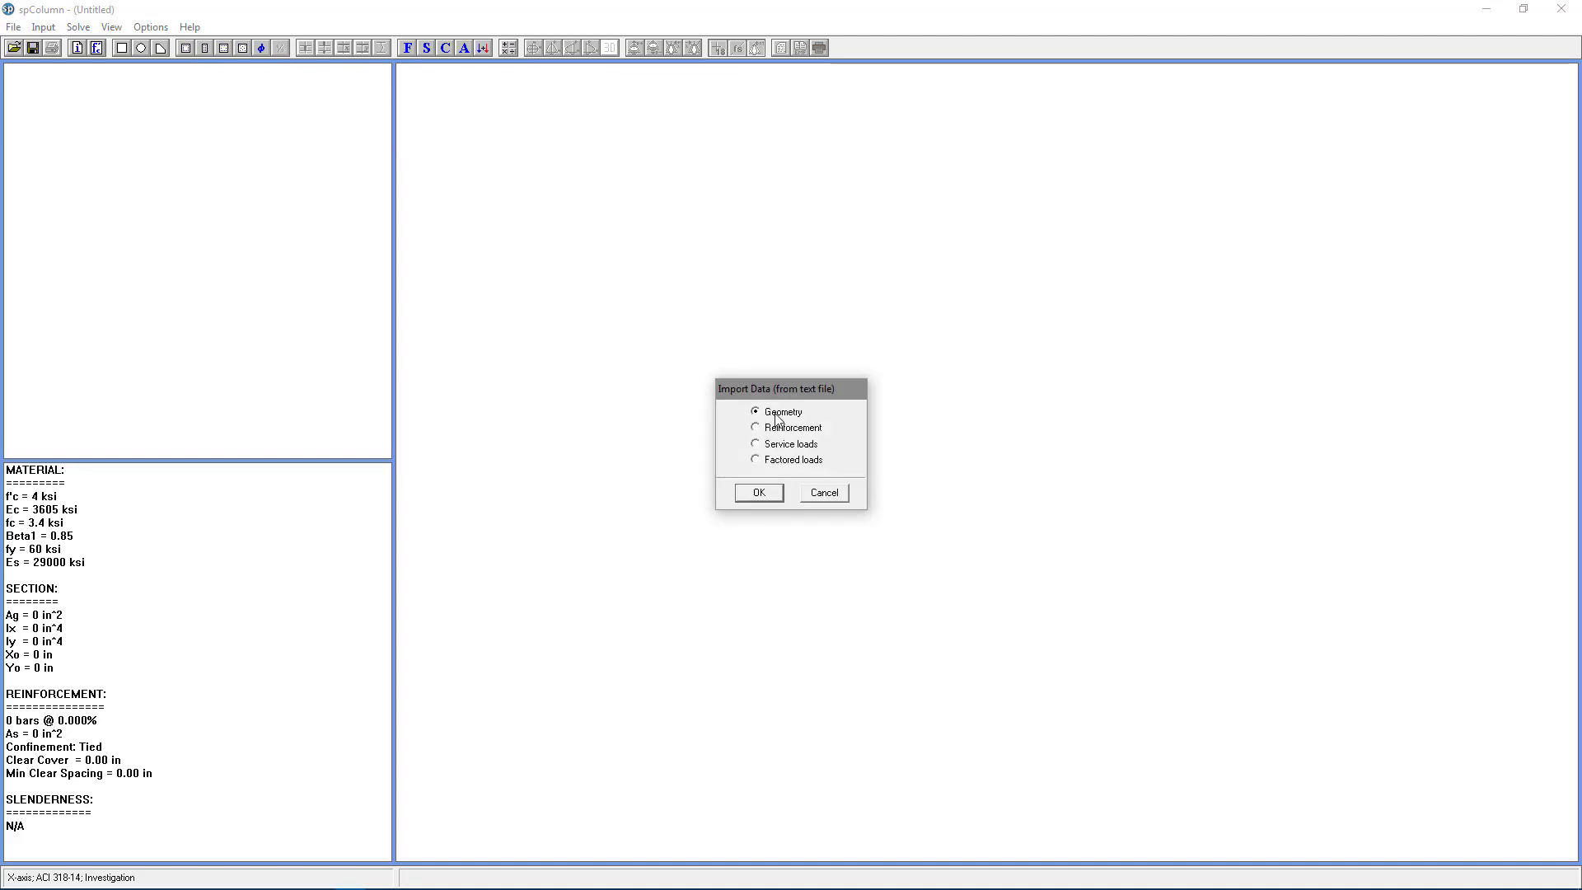
{"action": "left_click", "coordinate": [763, 495]}
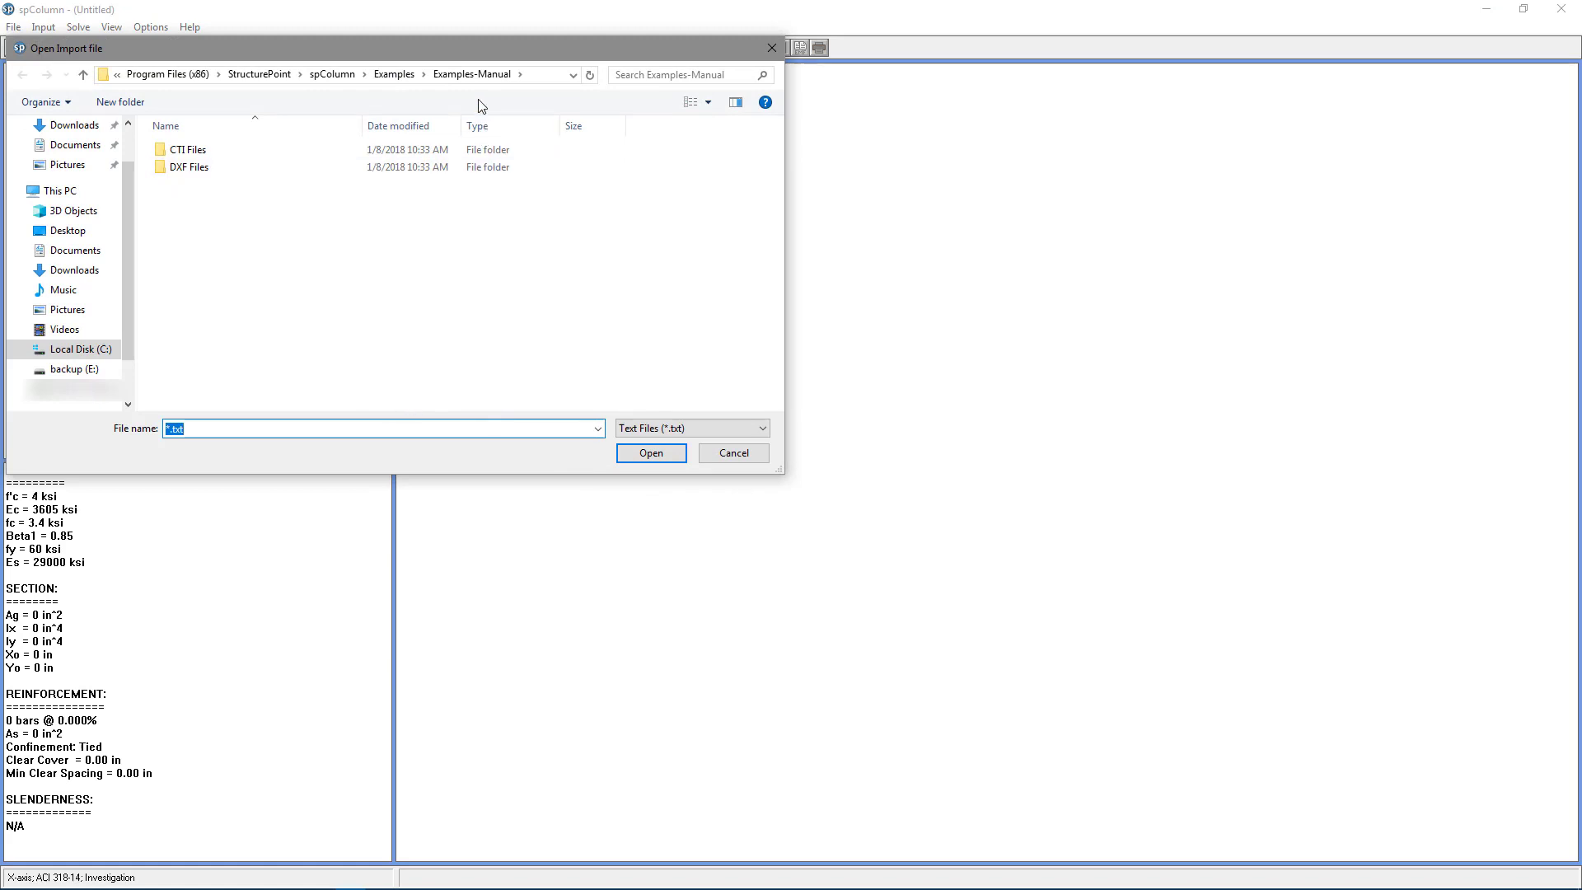
{"action": "left_click", "coordinate": [405, 81]}
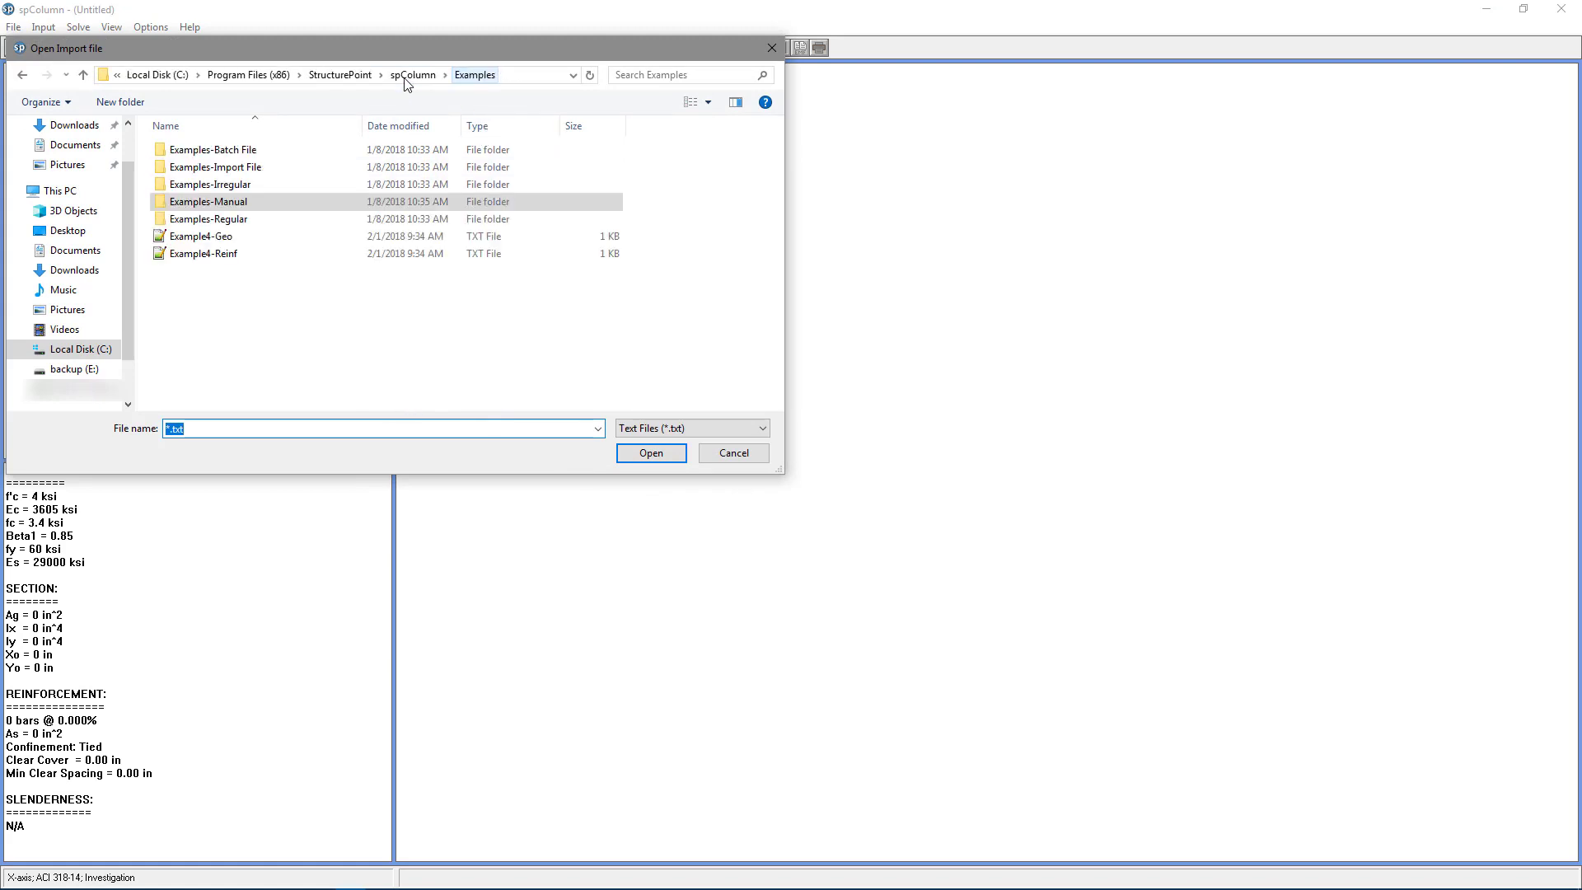
{"action": "left_click", "coordinate": [219, 239]}
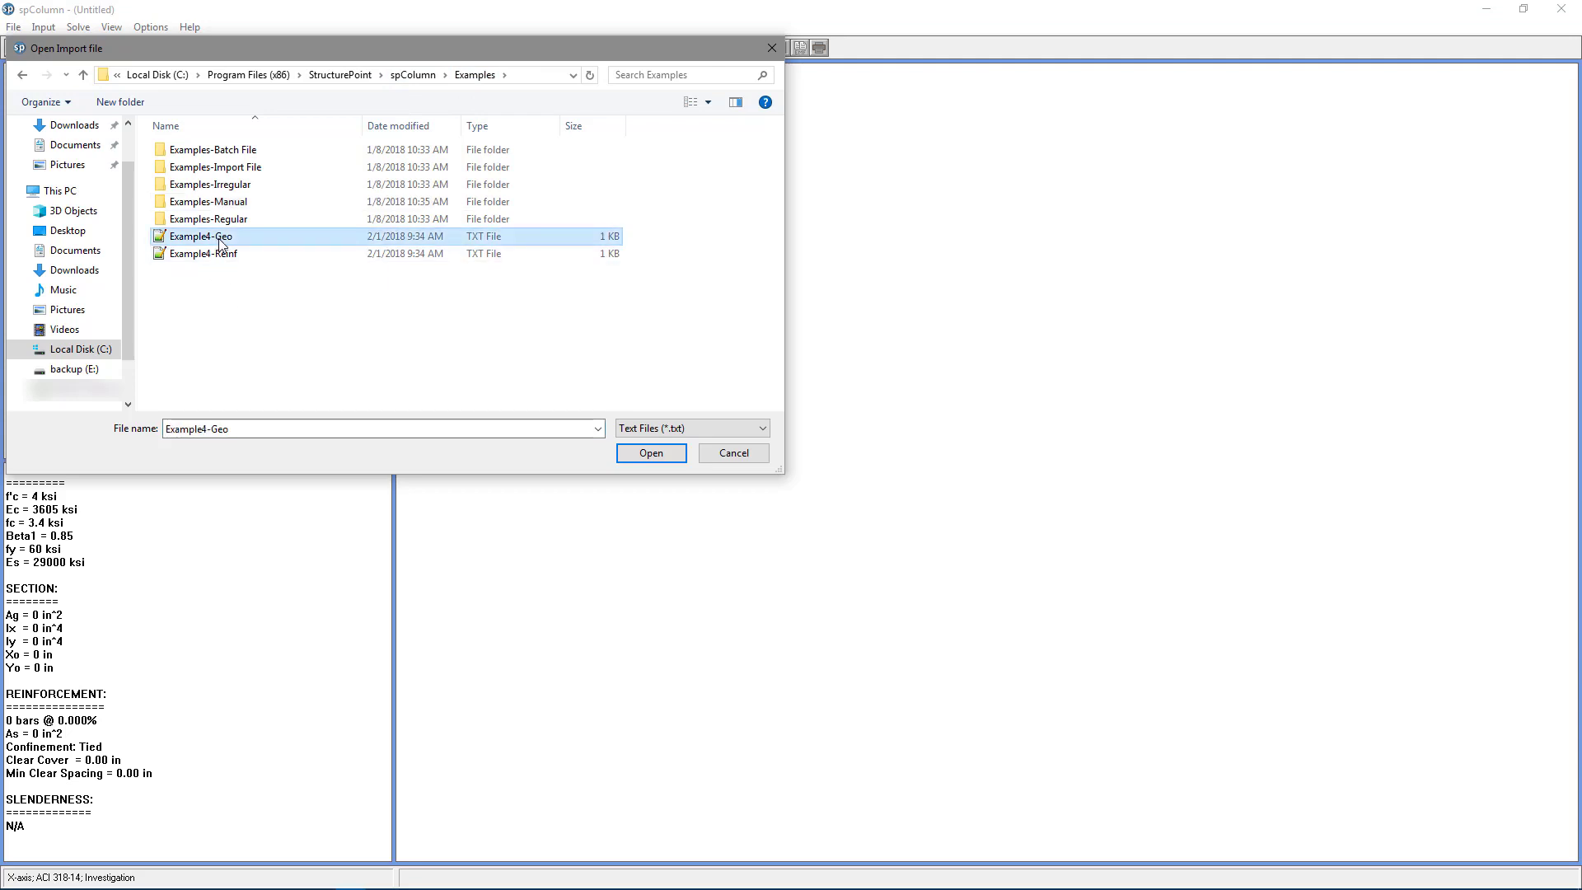
Step: Load Example4-Geo, then import Example4-Reinf to place 32 bars at 0.968% reinforcement
{"action": "left_click", "coordinate": [651, 454]}
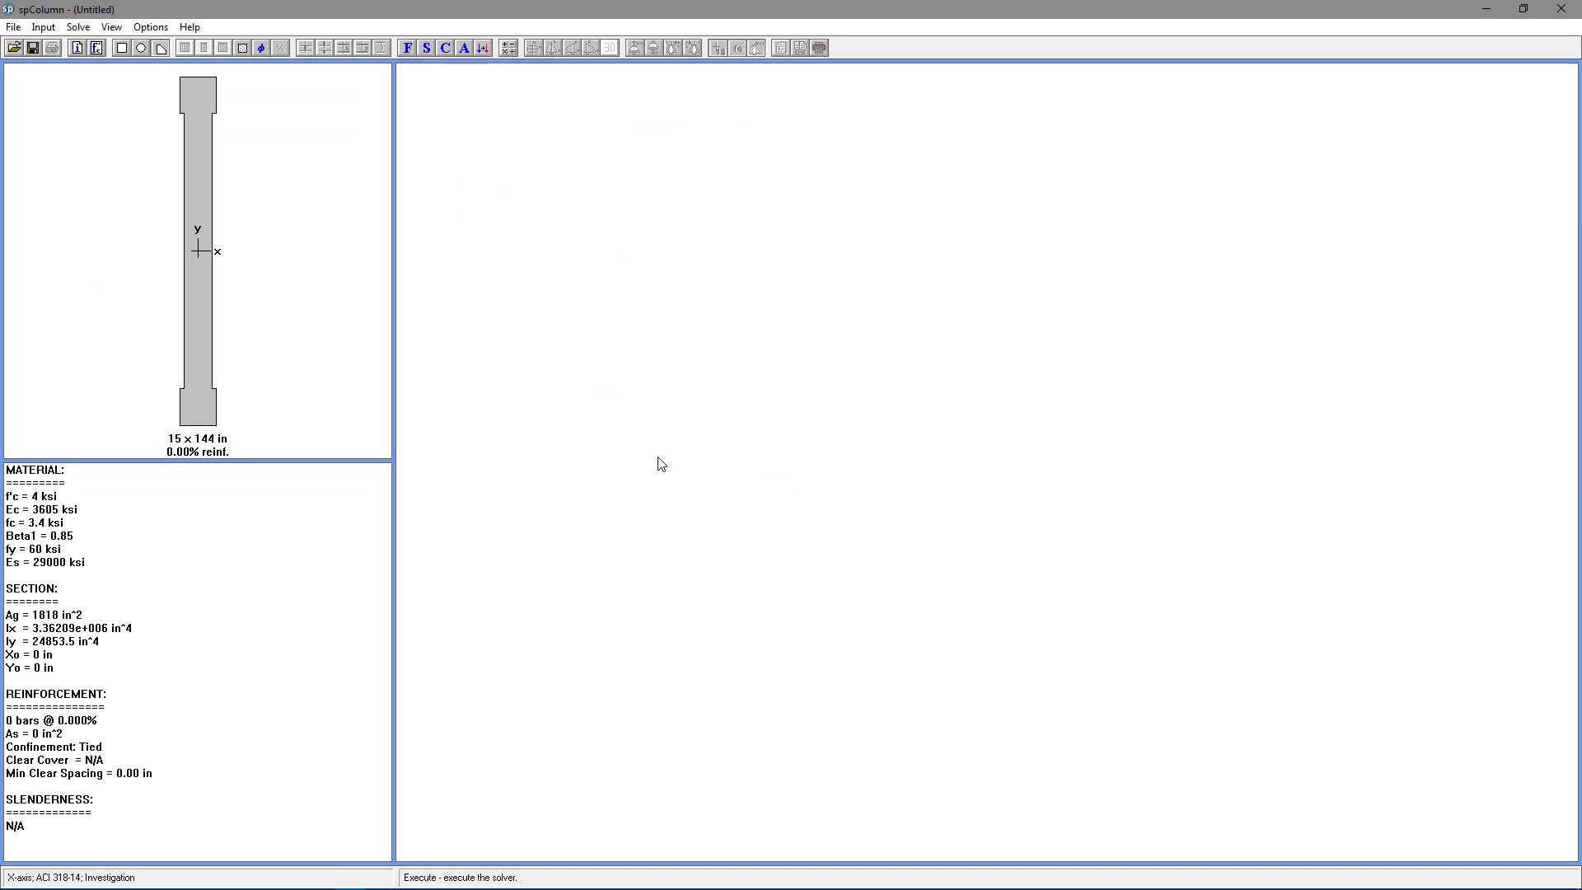
{"action": "left_click", "coordinate": [14, 27]}
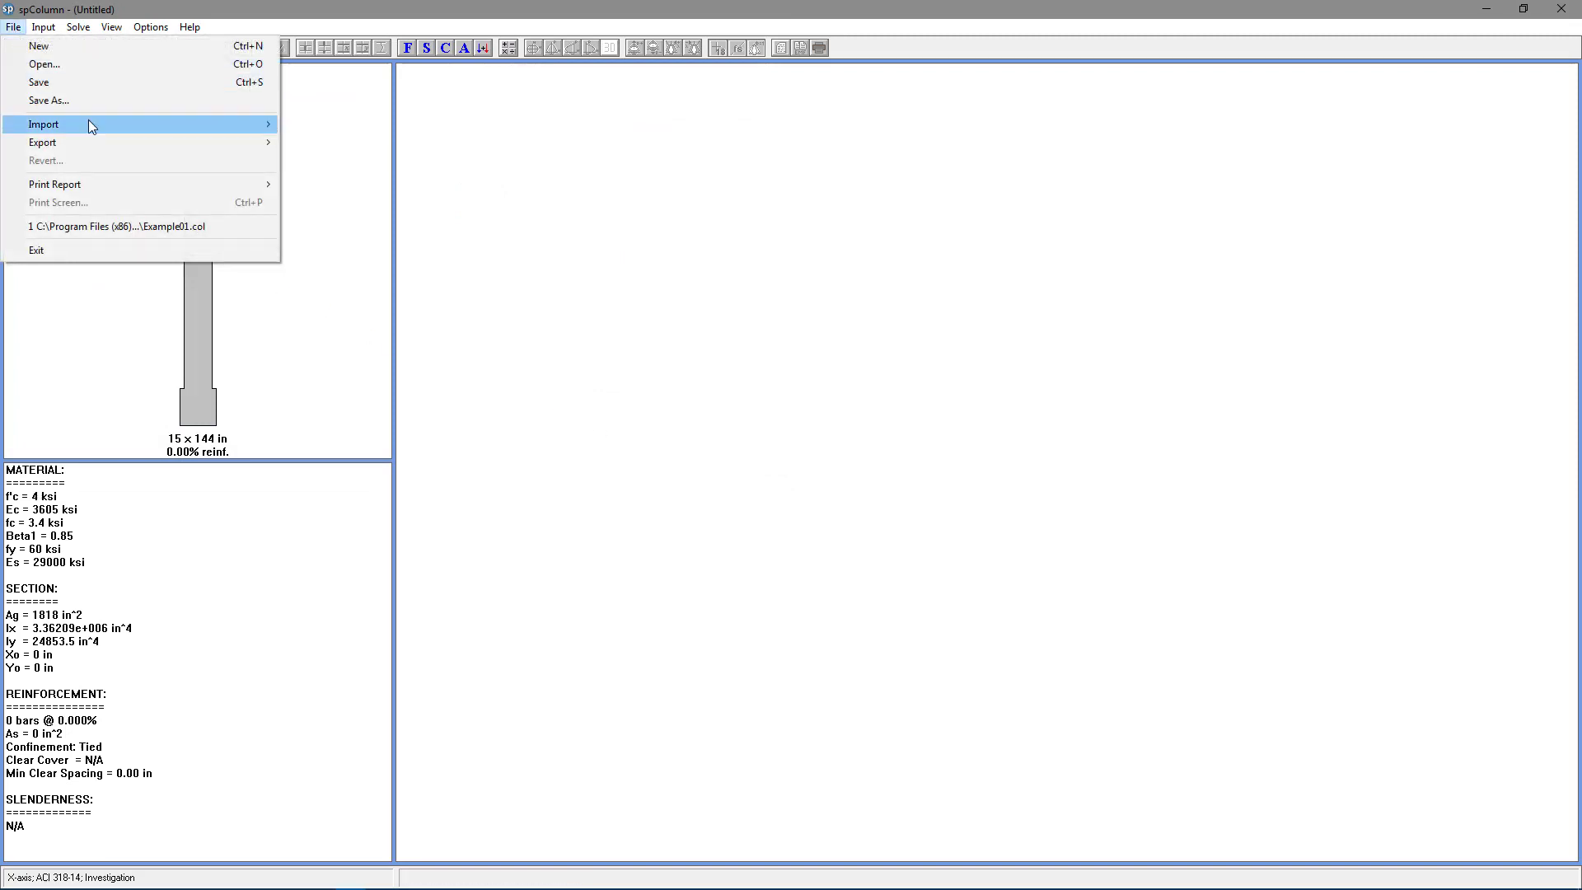
{"action": "mouse_move", "coordinate": [182, 124]}
{"action": "left_click", "coordinate": [333, 124]}
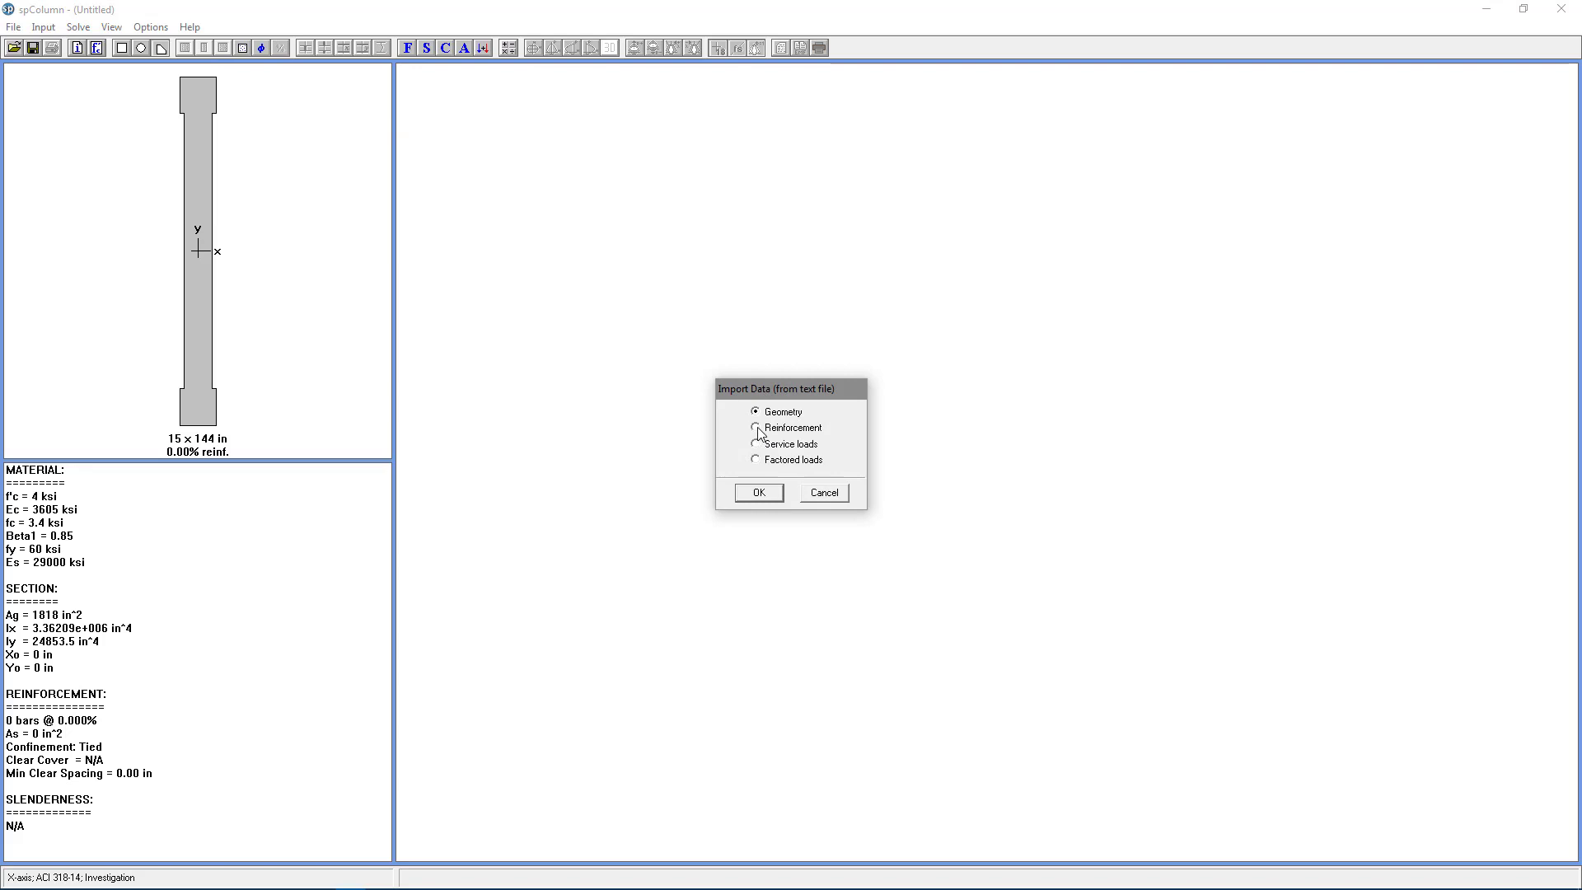
{"action": "left_click", "coordinate": [759, 492]}
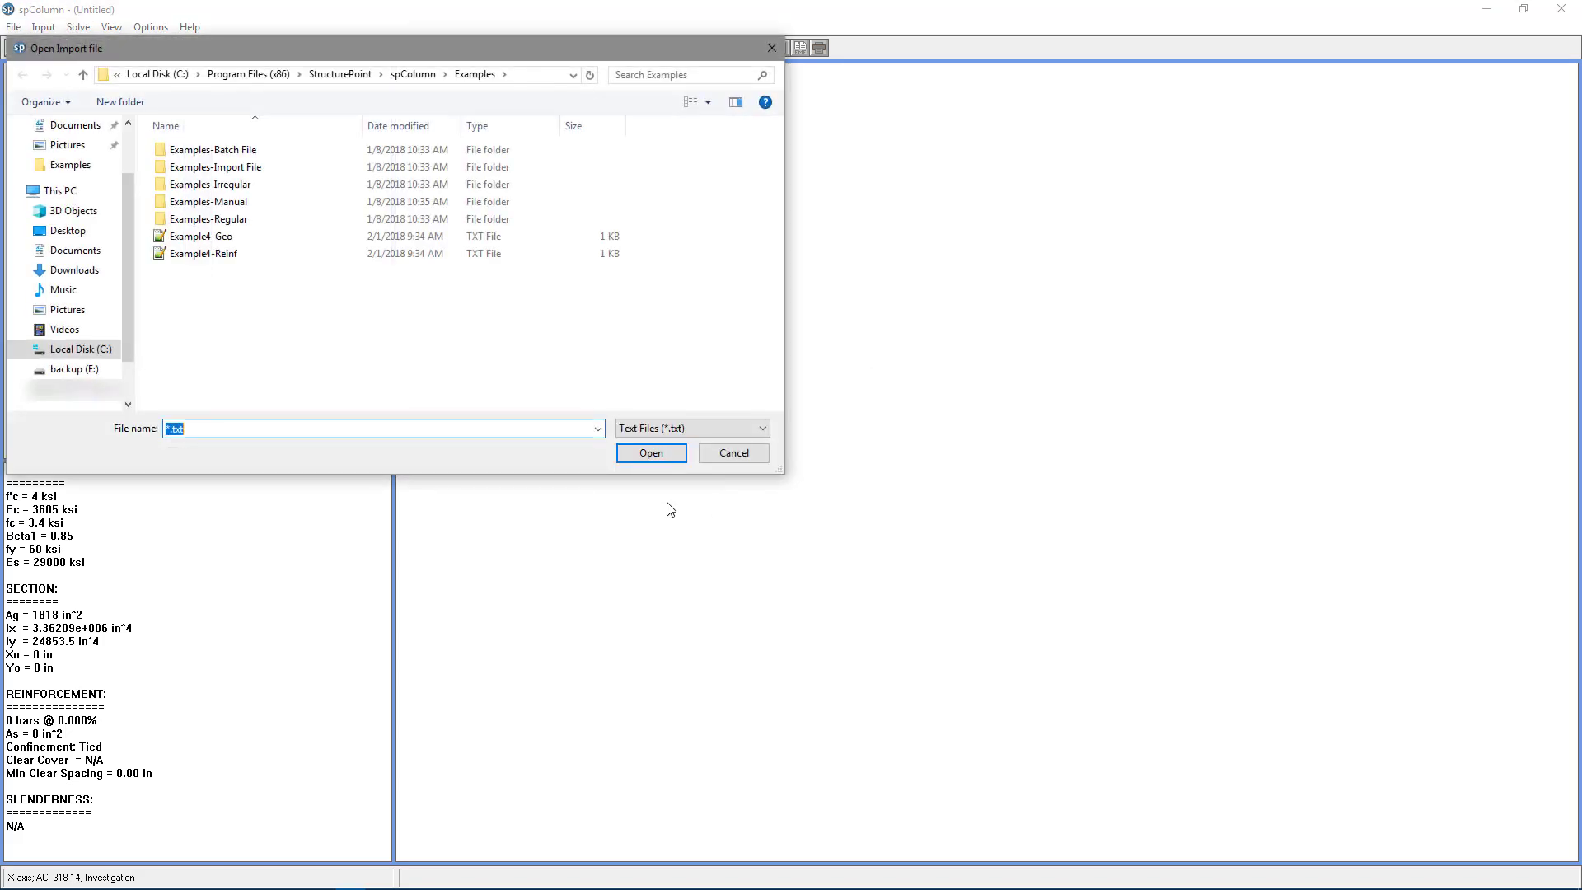
{"action": "left_click", "coordinate": [219, 255]}
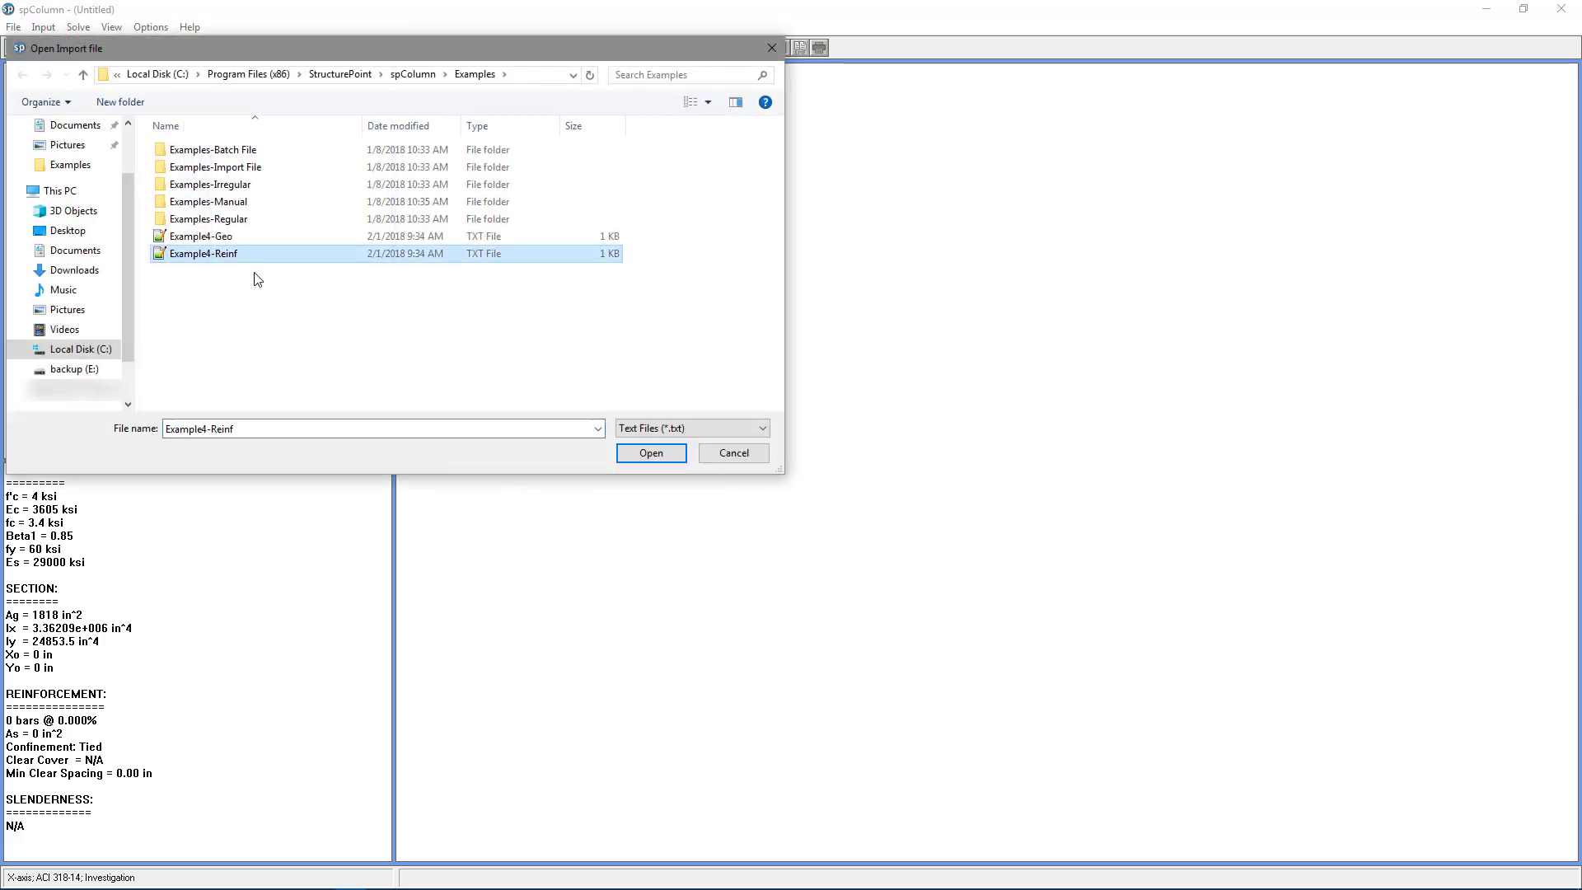
{"action": "left_click", "coordinate": [651, 454]}
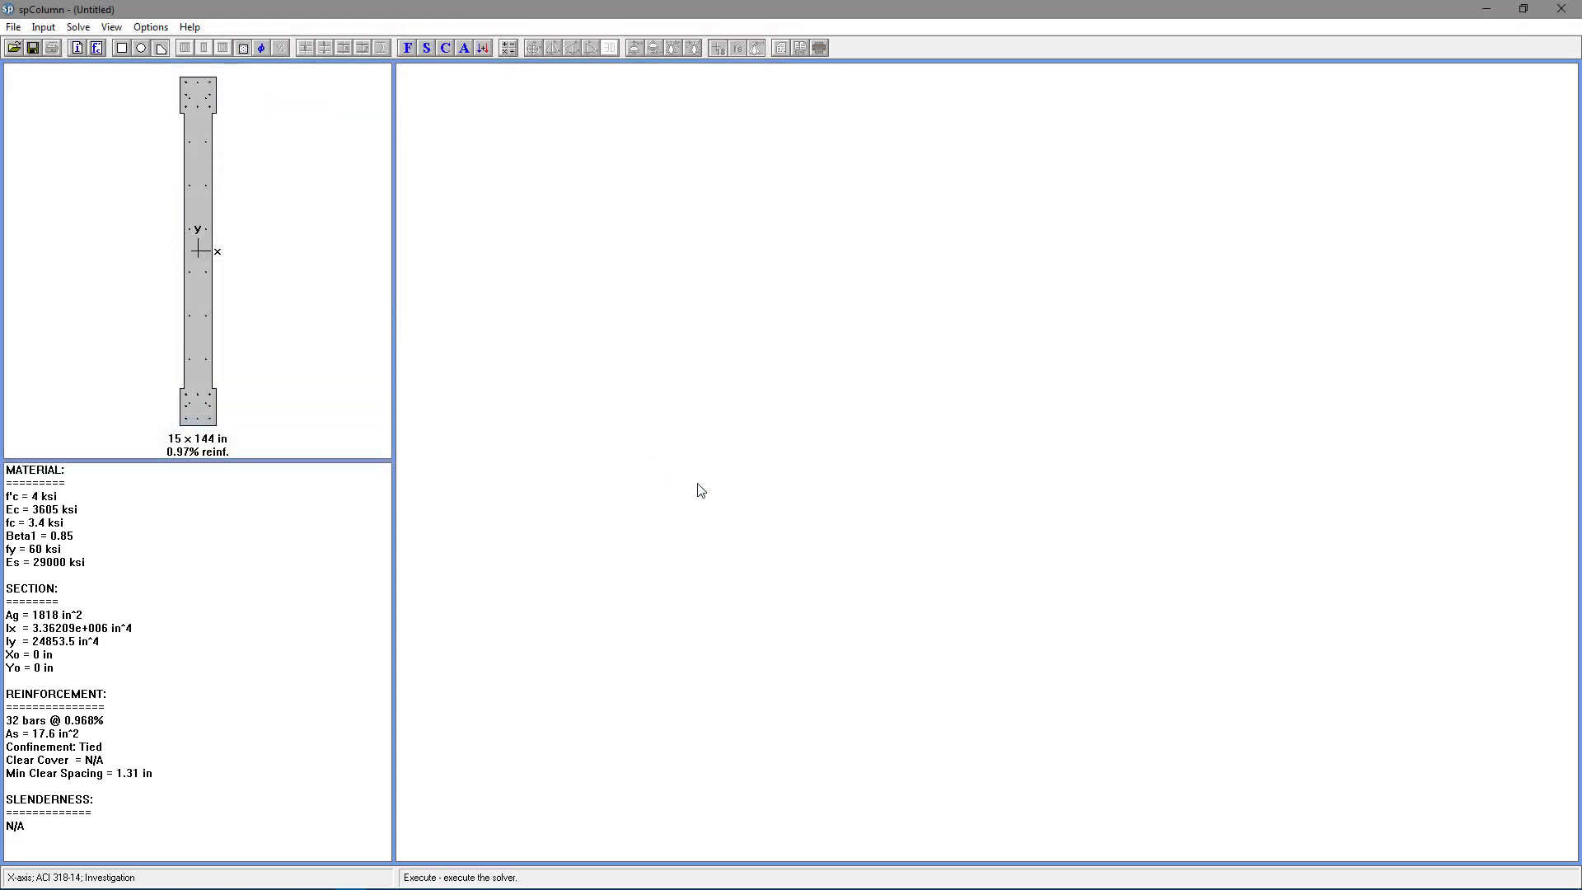
Step: Enter project label 'example 4' plus the column and engineer labels in General Information
{"action": "left_click", "coordinate": [44, 28]}
{"action": "left_click", "coordinate": [76, 46]}
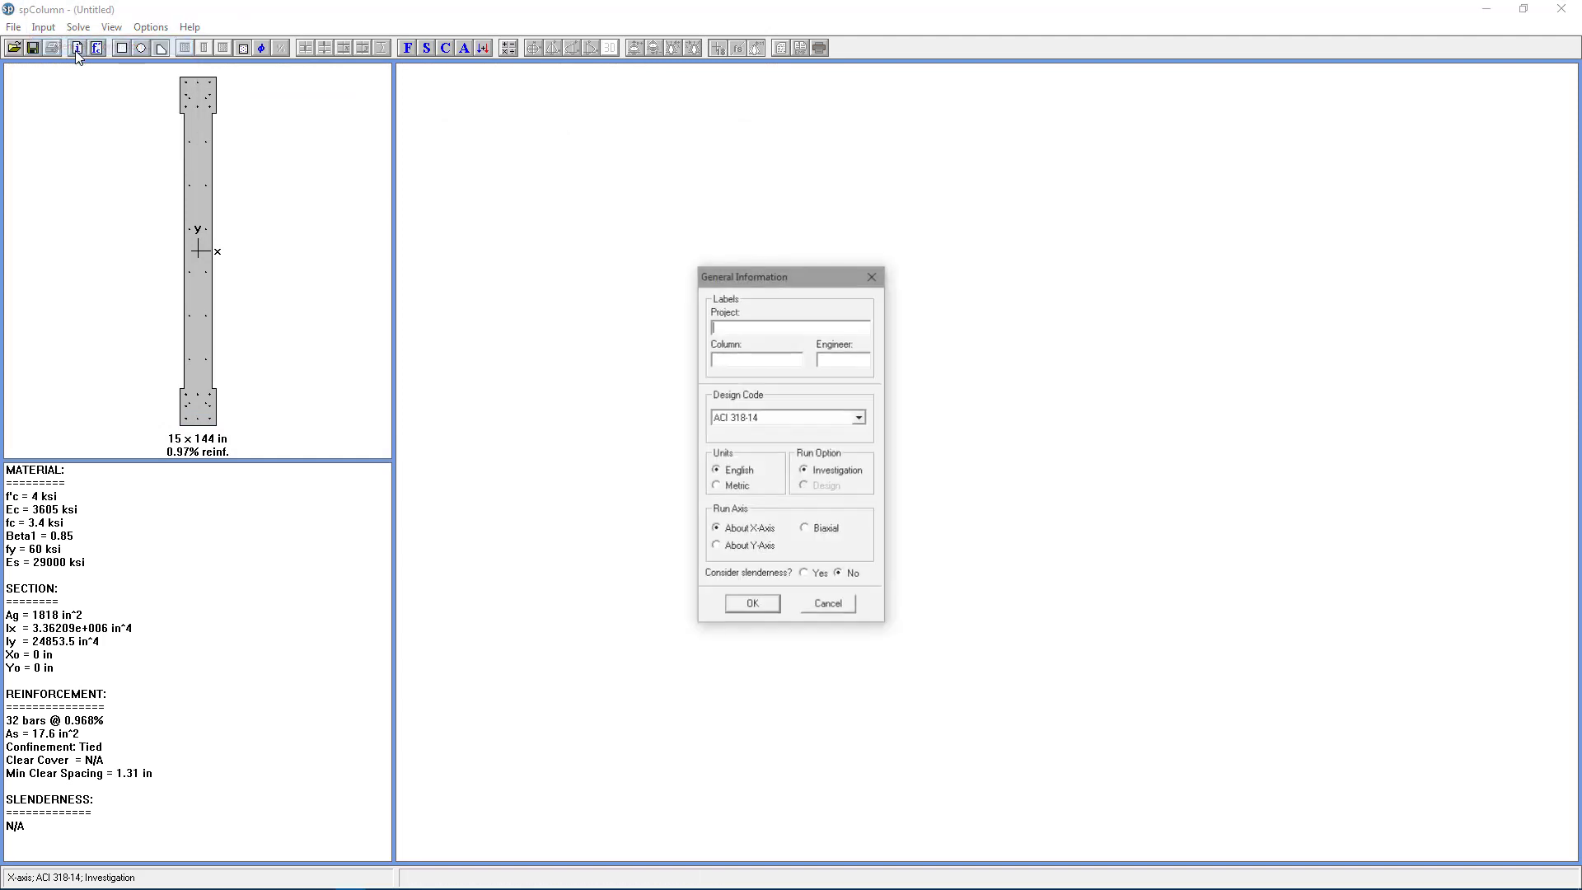
{"action": "type", "text": "e"}
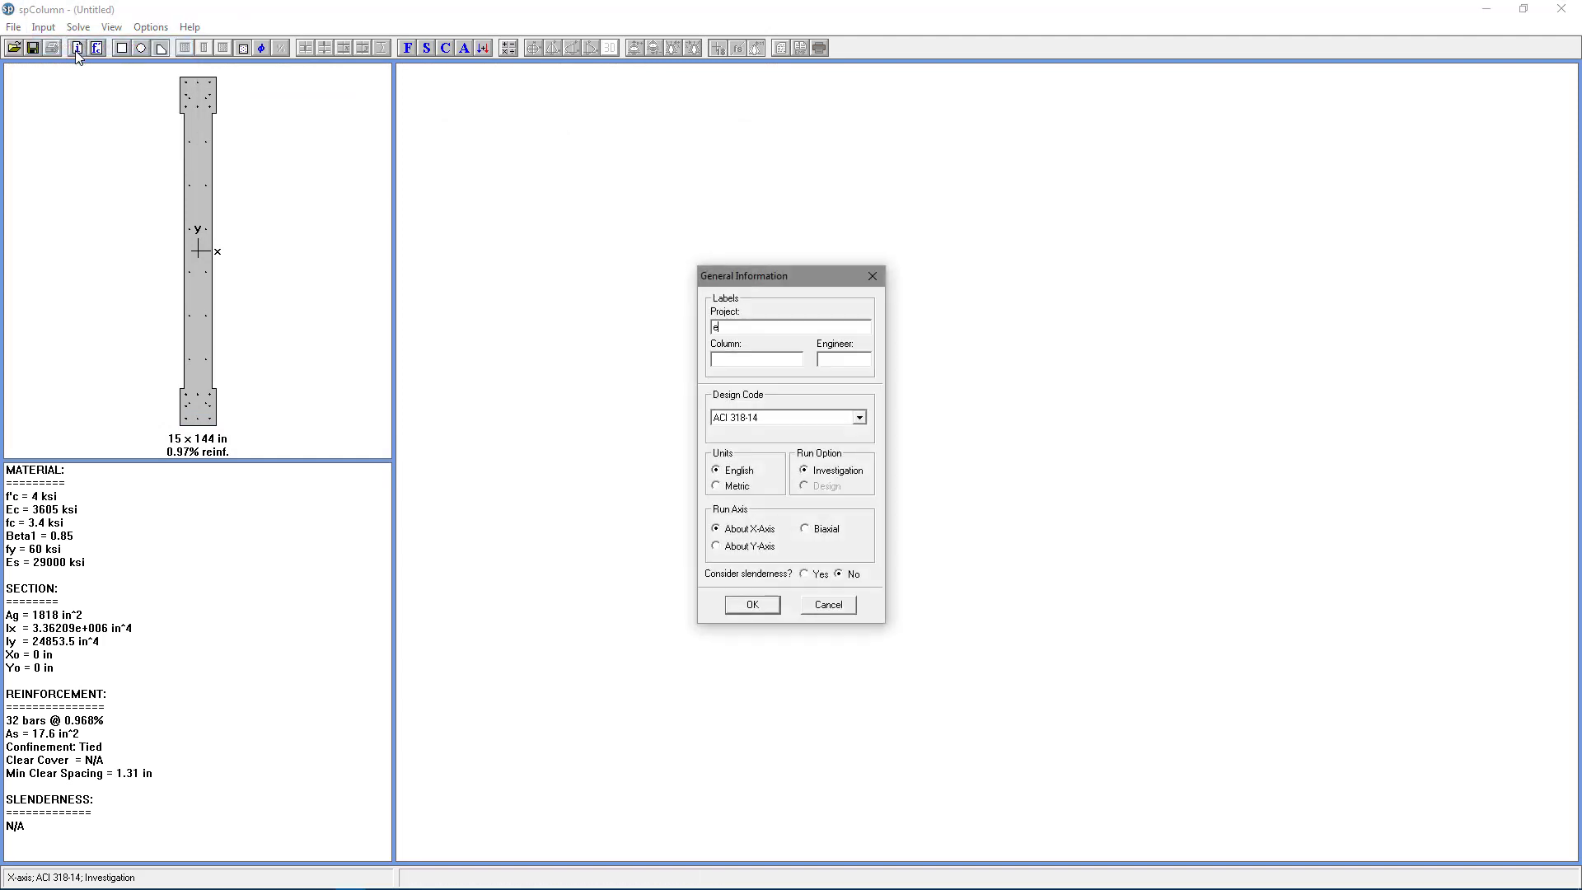
{"action": "type", "text": "xample"}
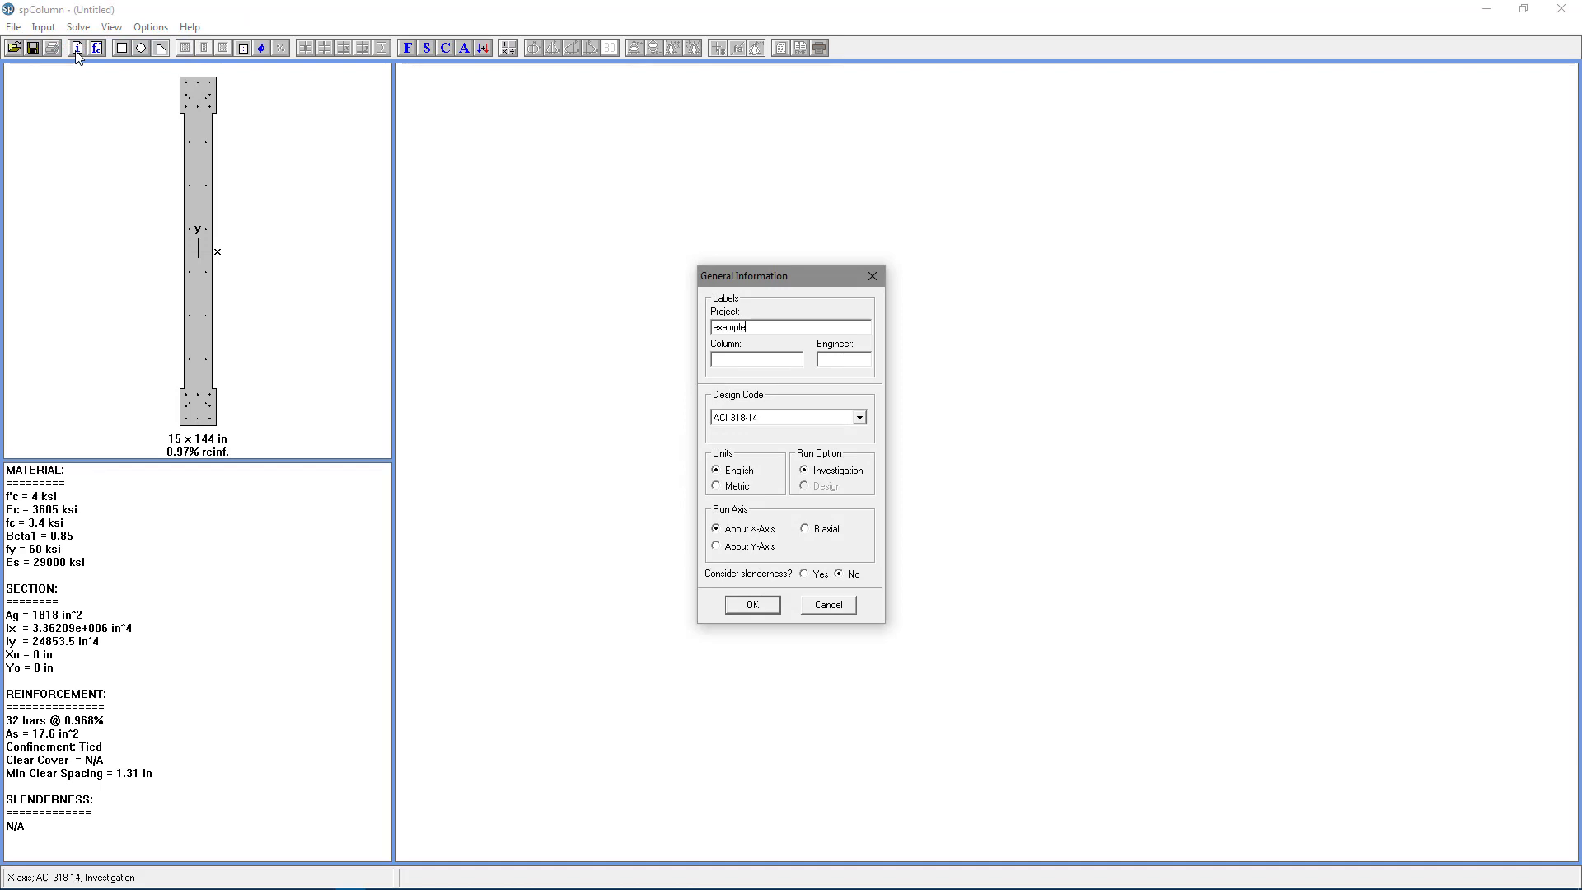
{"action": "type", "text": " 4"}
{"action": "key", "text": "Tab"}
{"action": "type", "text": "alan"}
{"action": "key", "text": "Tab"}
{"action": "type", "text": "SP"}
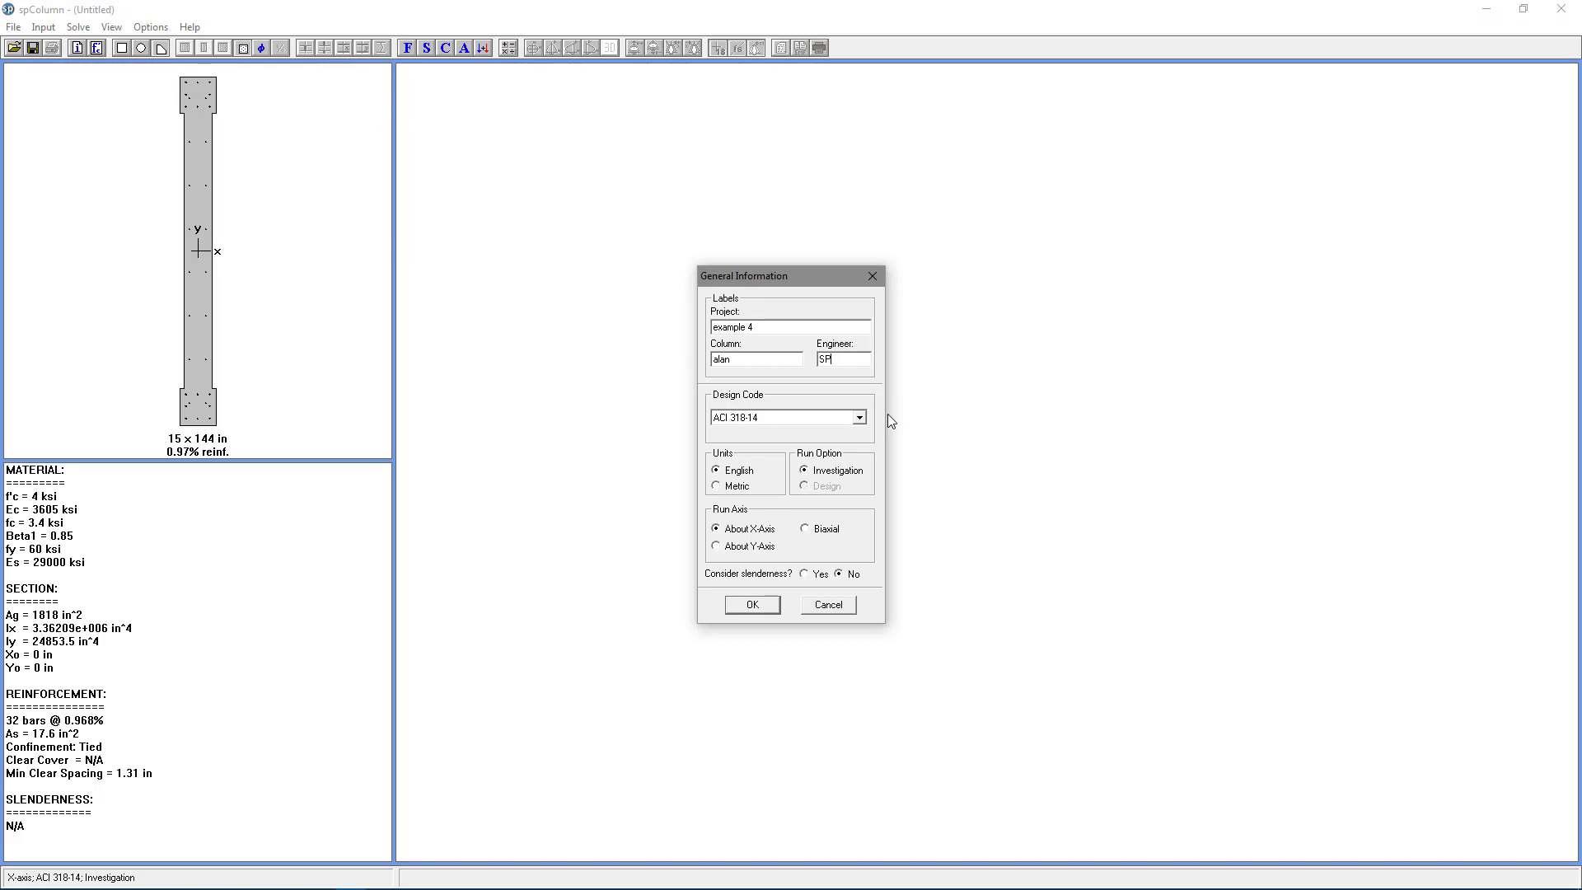
Step: Keep ACI 318-14, English units and an investigation run, then accept the settings
{"action": "left_click", "coordinate": [858, 419]}
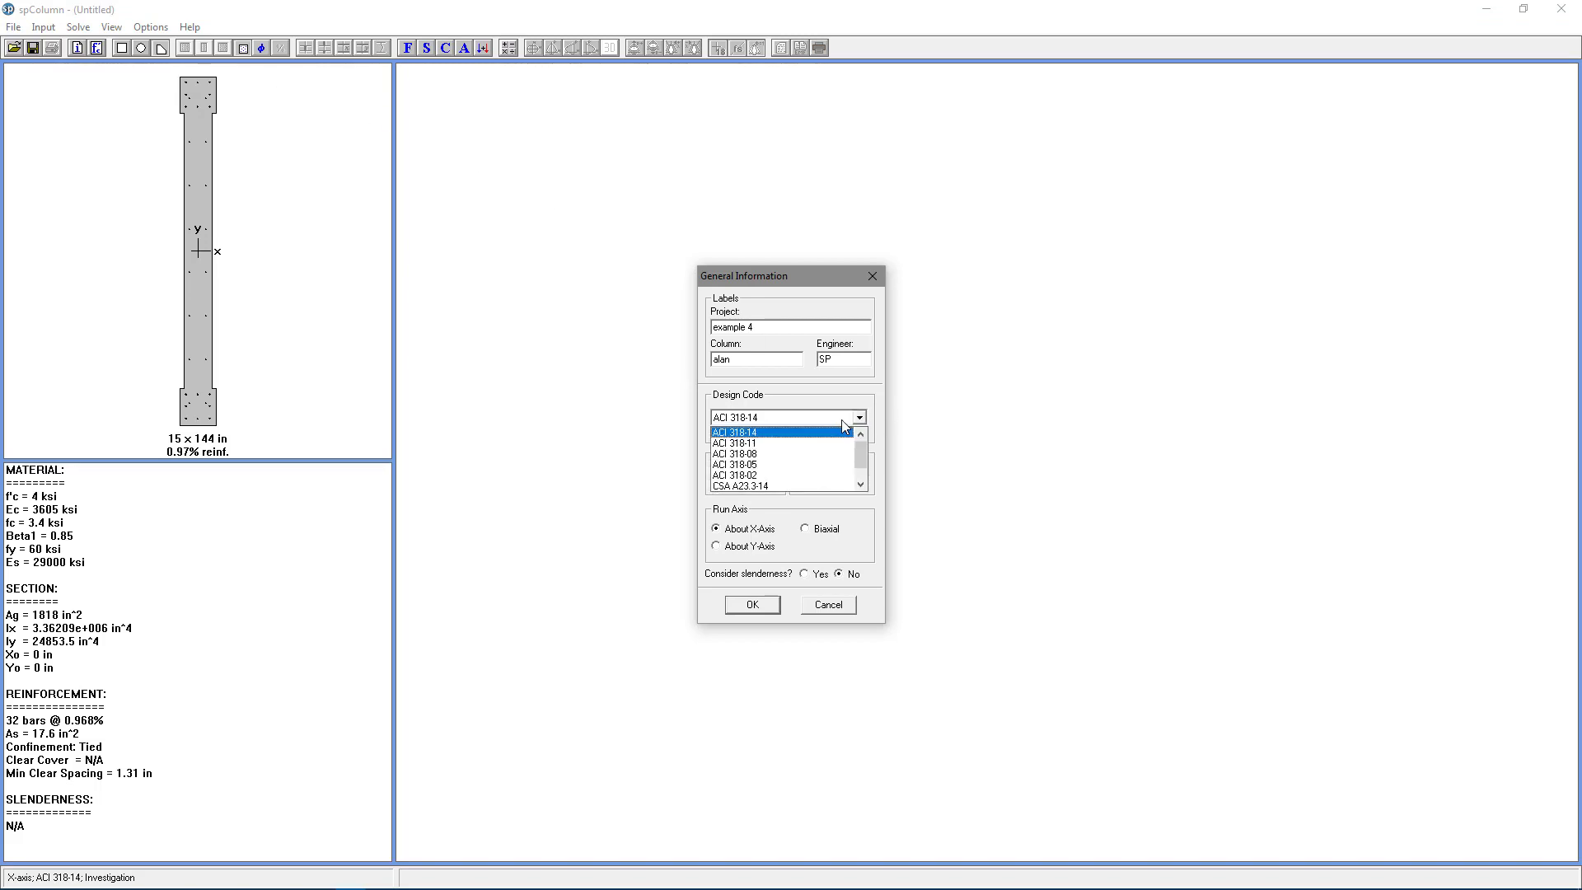
{"action": "left_click", "coordinate": [842, 419]}
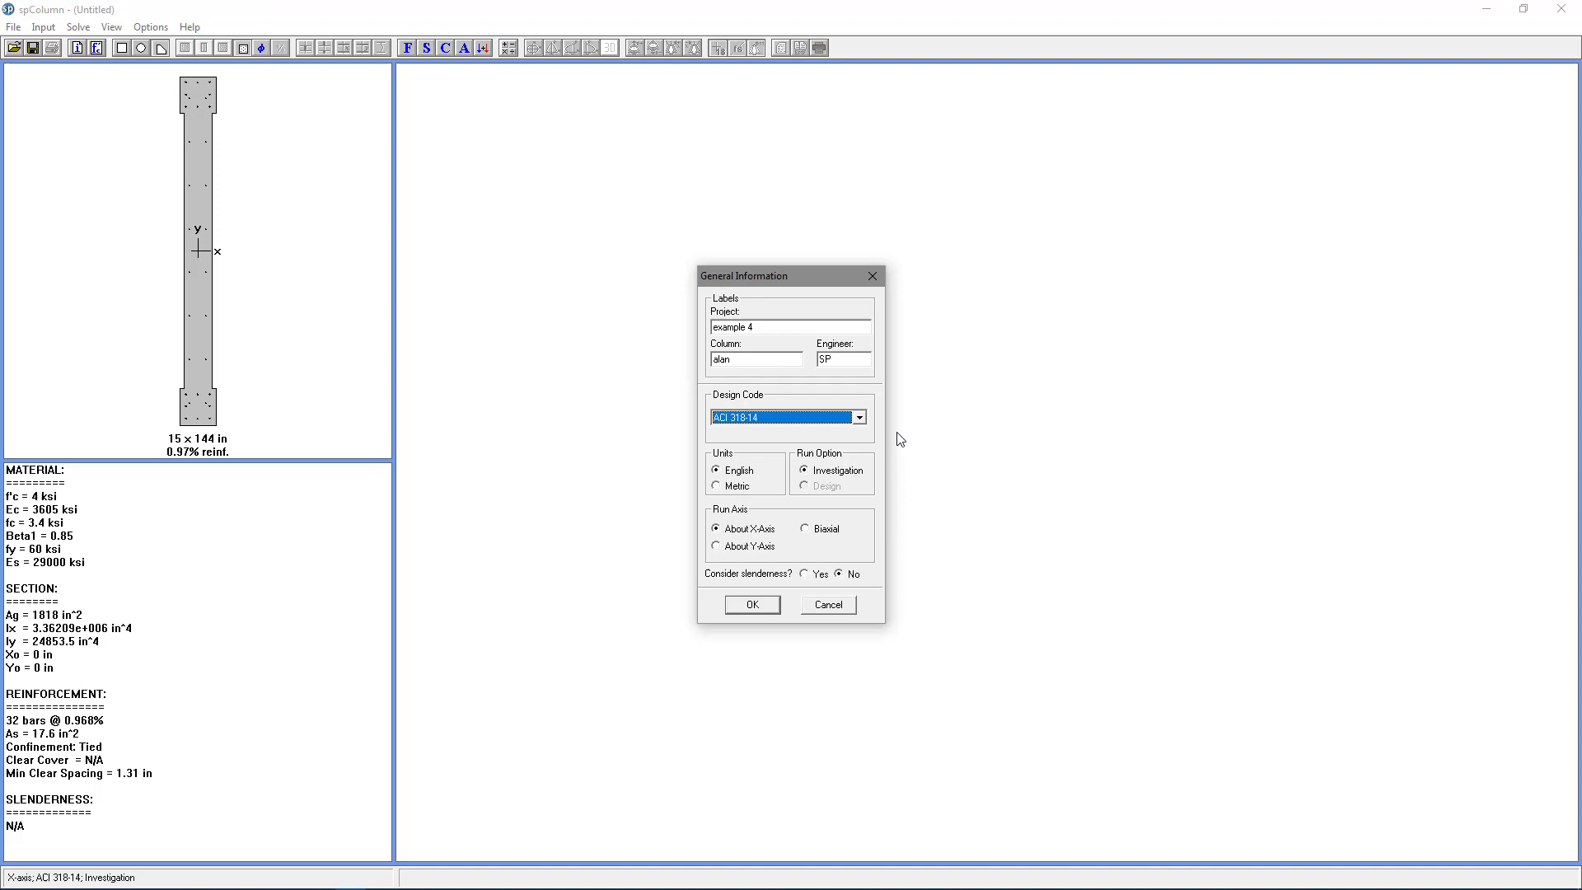
{"action": "left_click", "coordinate": [747, 473]}
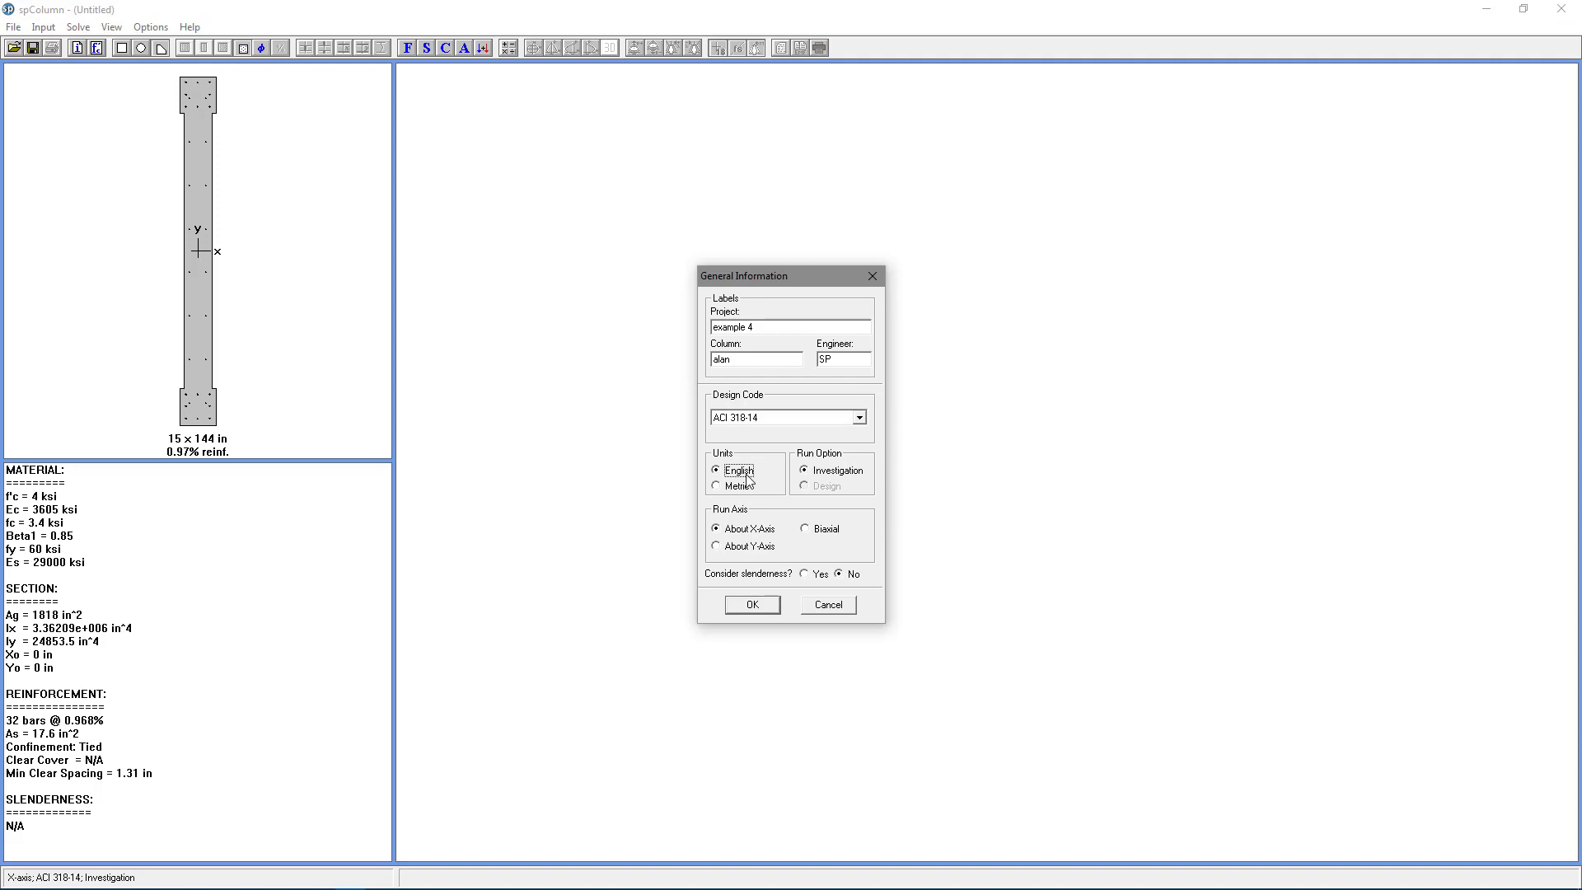
{"action": "left_click", "coordinate": [853, 475]}
{"action": "left_click", "coordinate": [760, 608]}
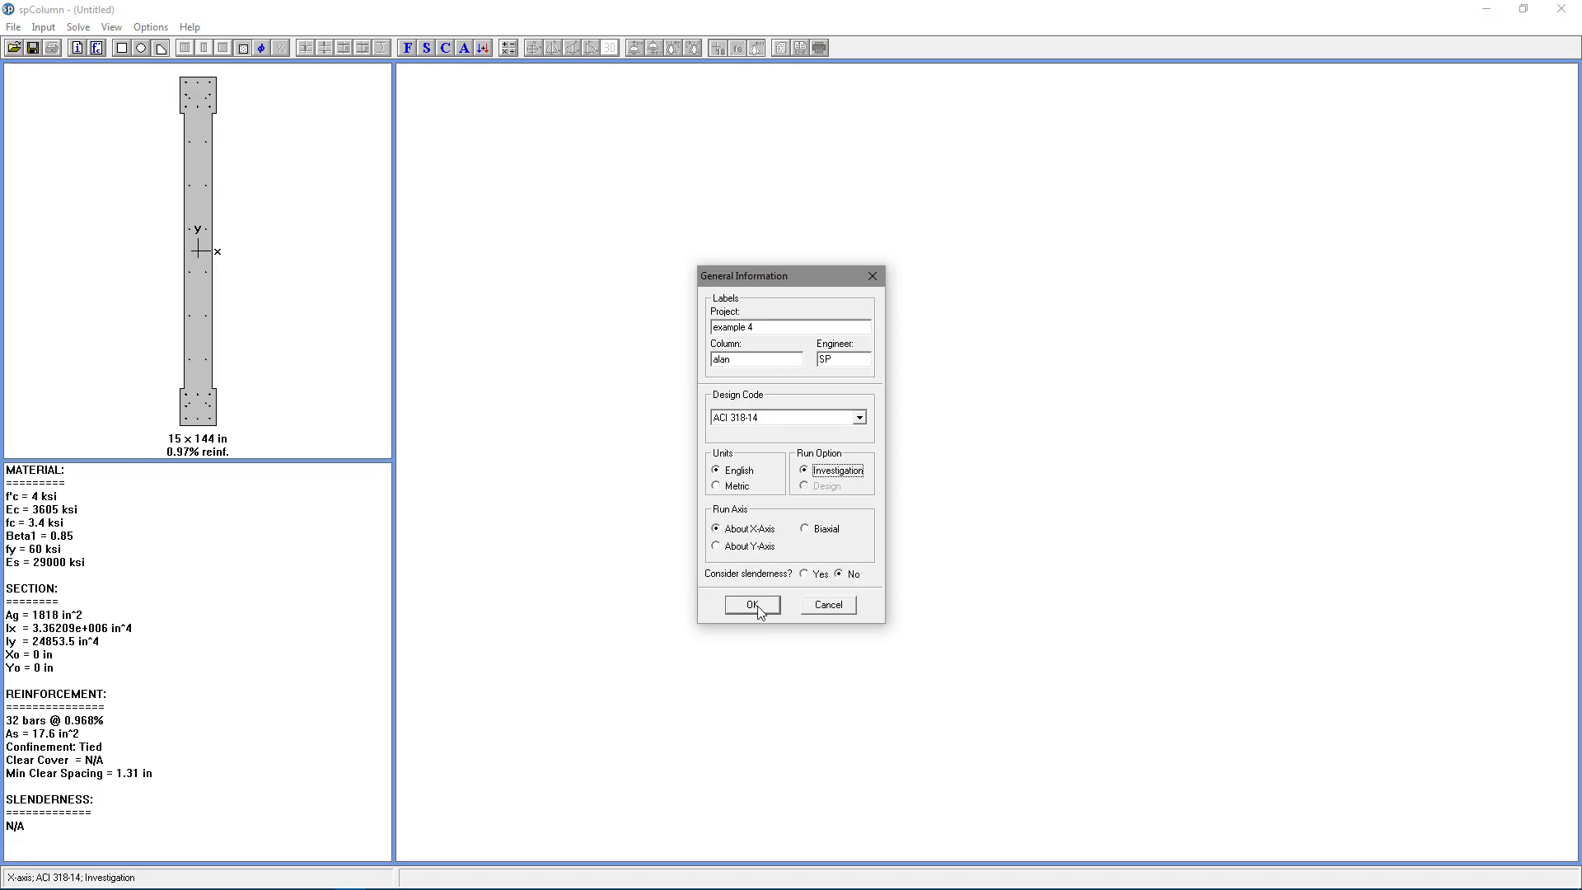
{"action": "left_click", "coordinate": [43, 26]}
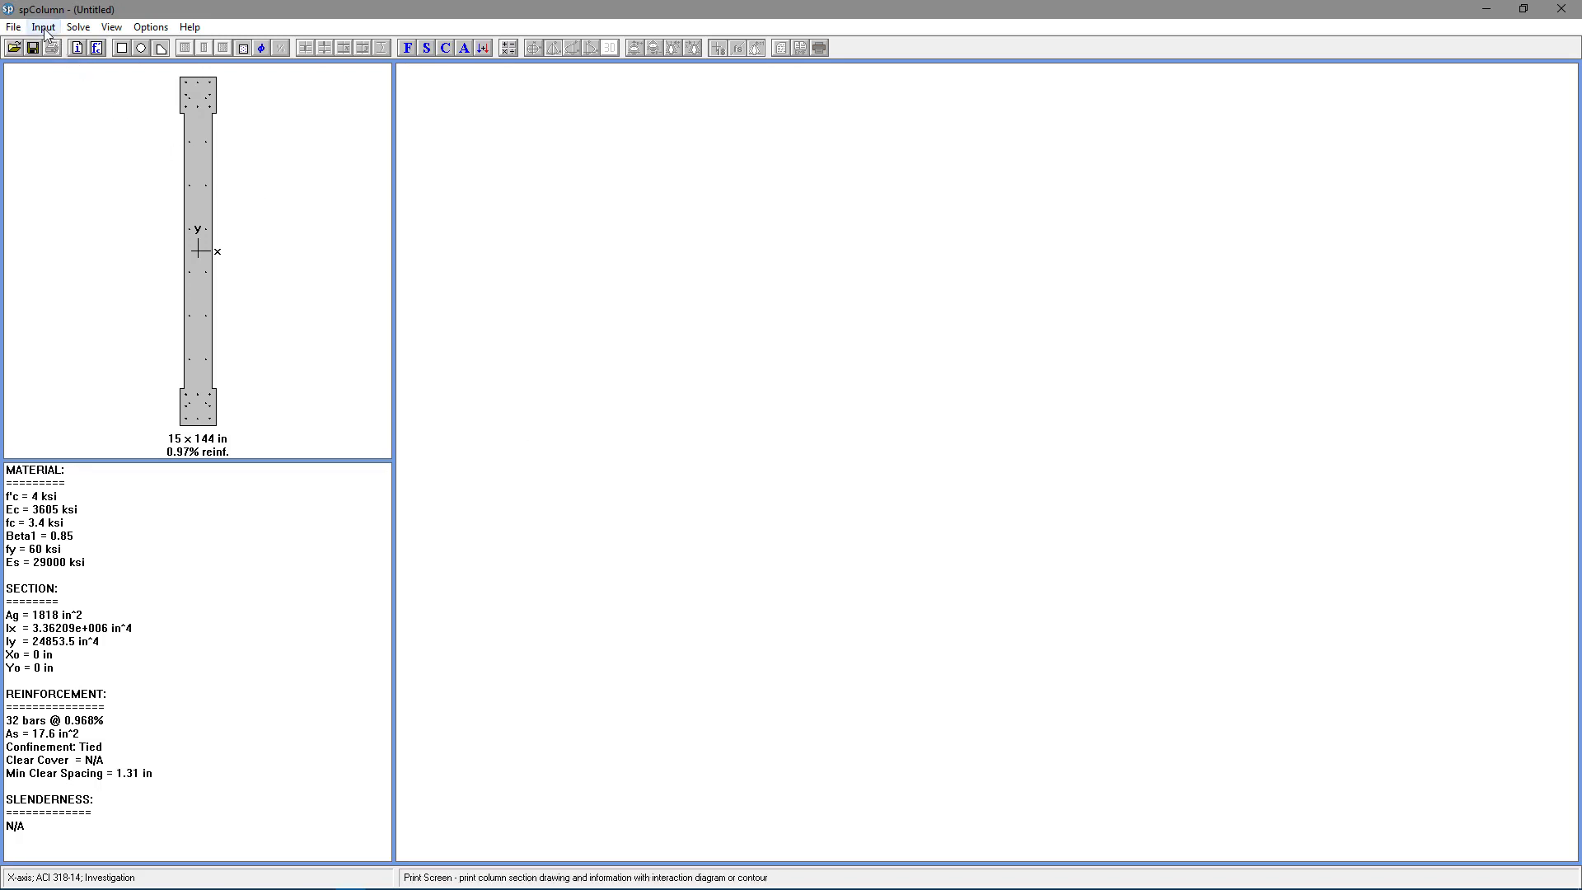
{"action": "left_click", "coordinate": [86, 66]}
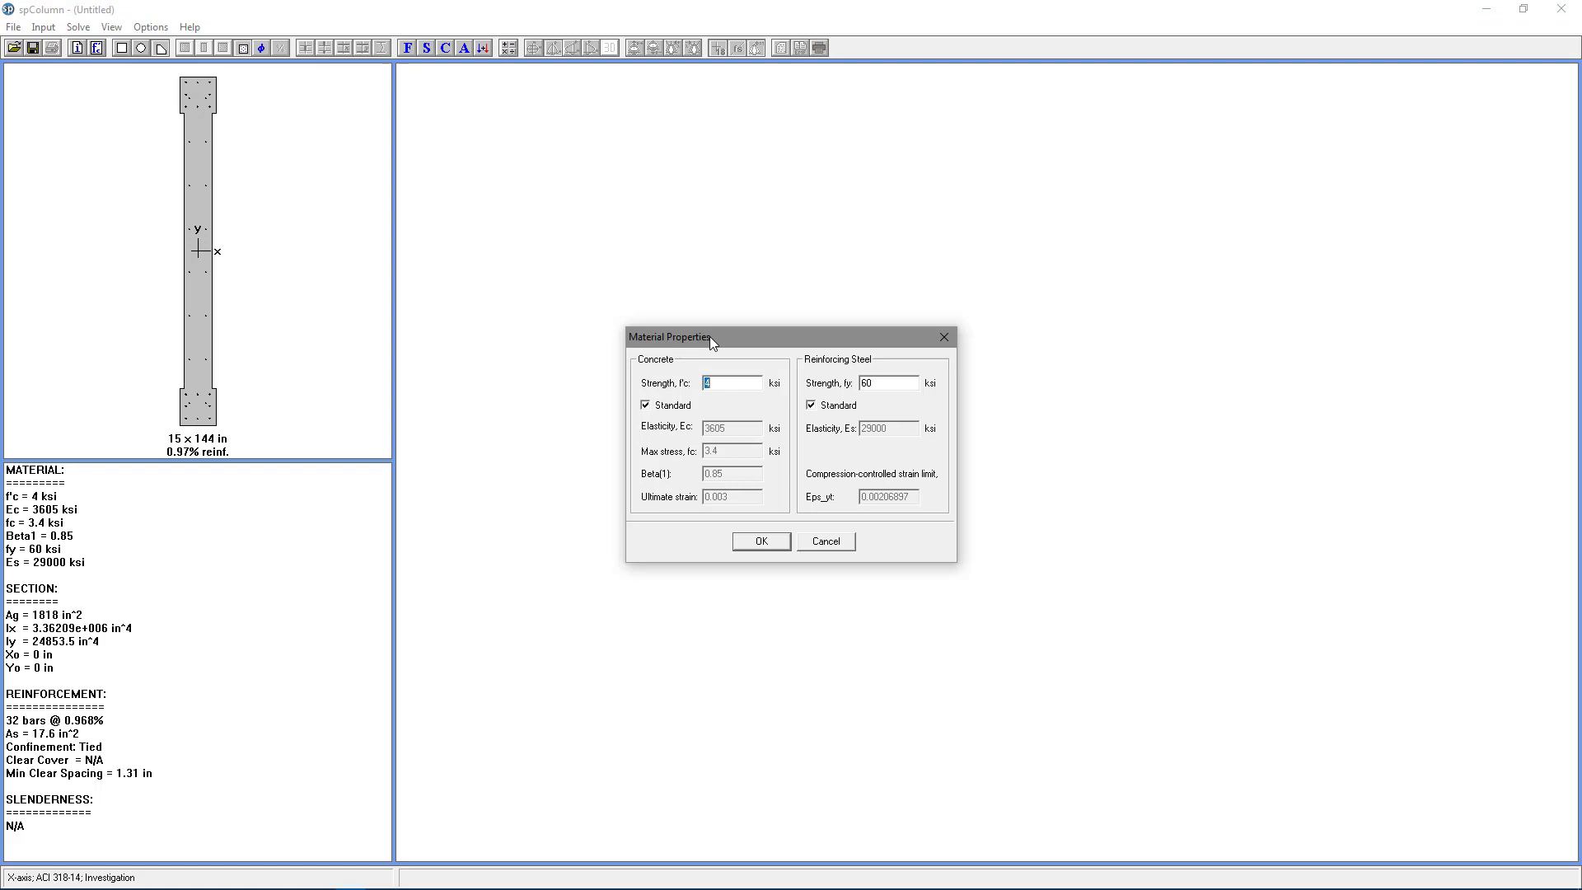
{"action": "left_click", "coordinate": [746, 381]}
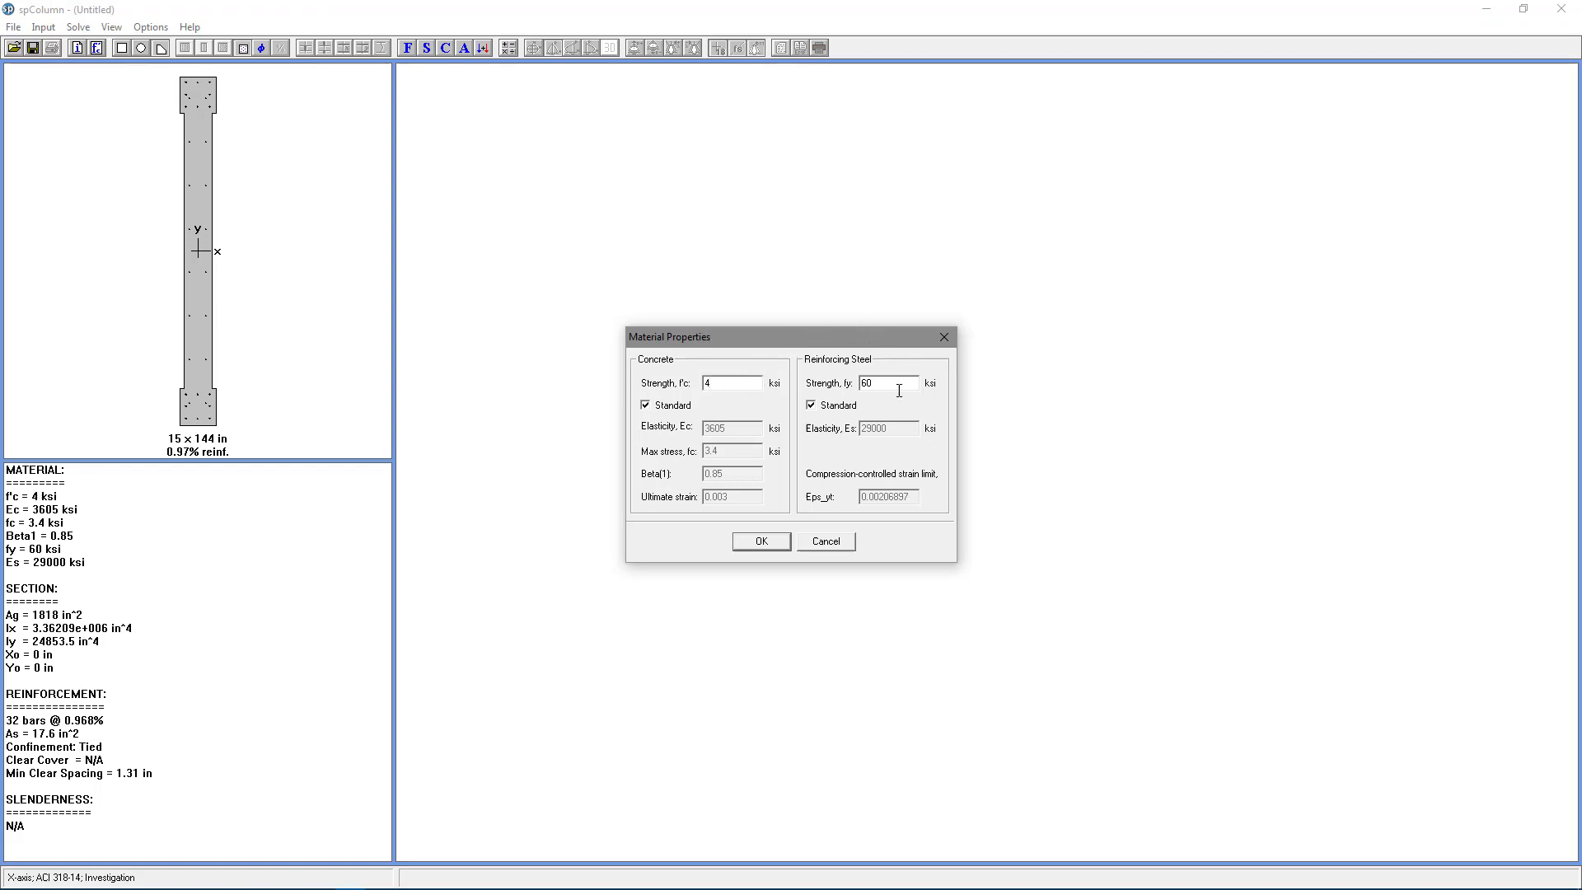
{"action": "left_click", "coordinate": [762, 542]}
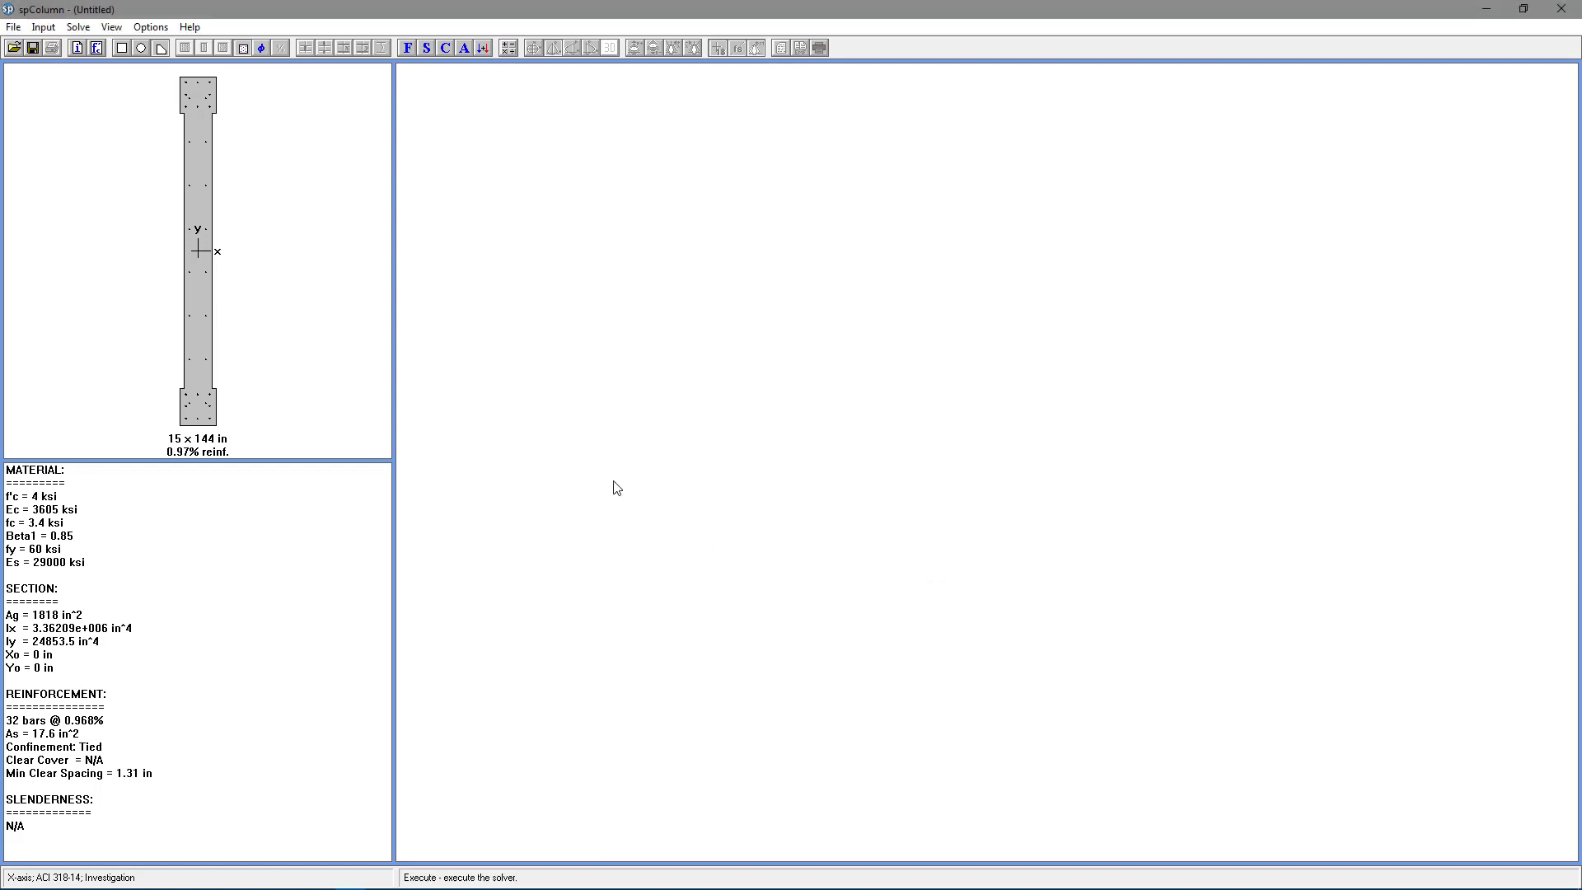
Step: Set confinement to Other with an axial compression reduction factor of 0.8
{"action": "left_click", "coordinate": [44, 27]}
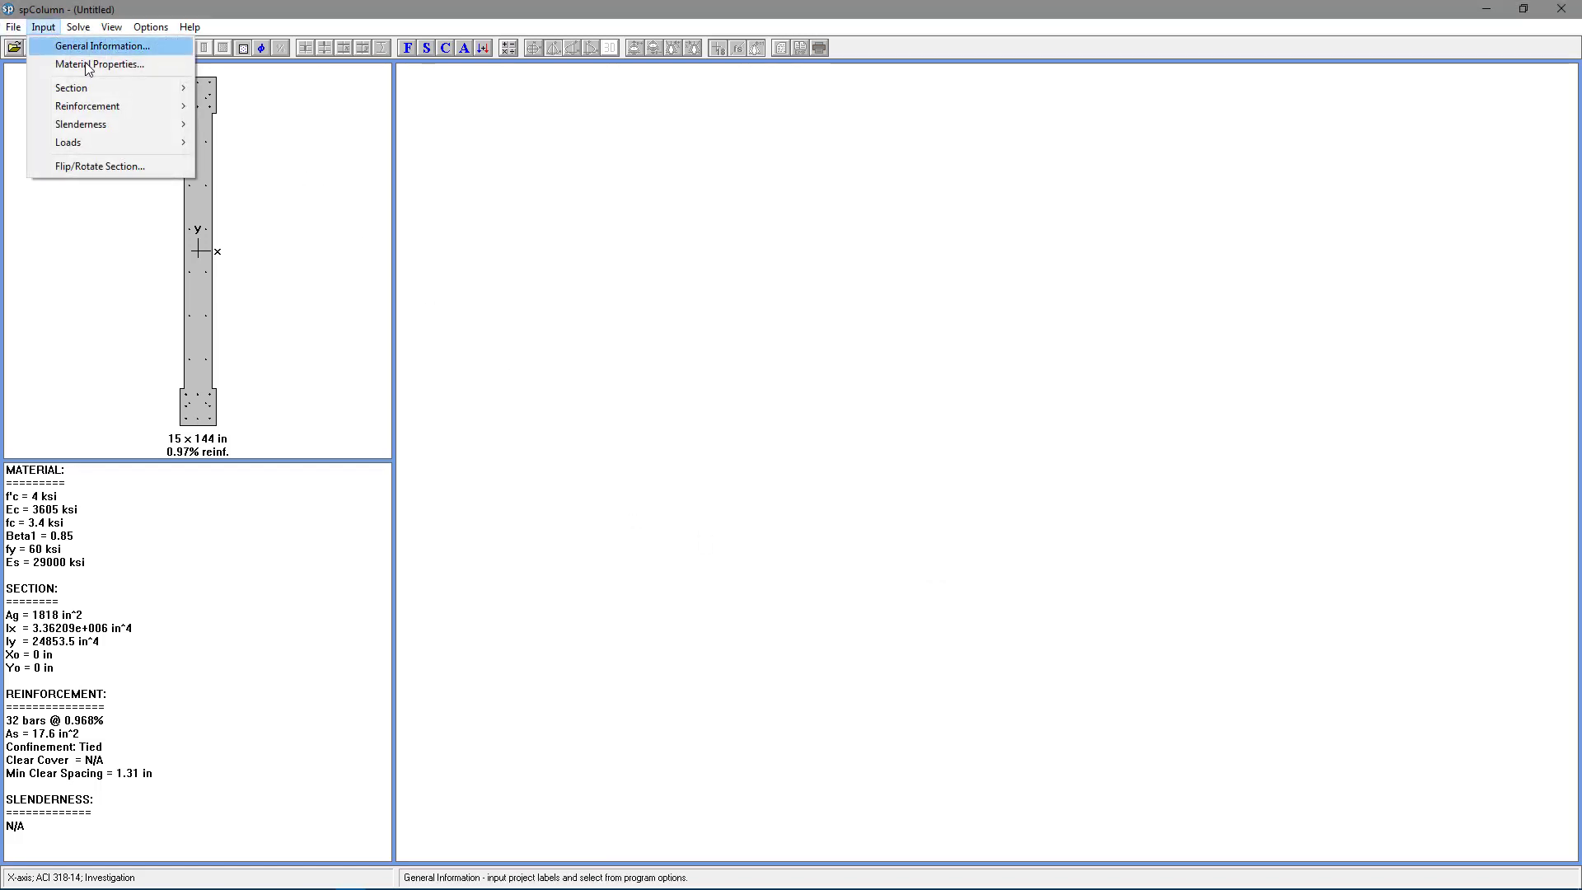
{"action": "mouse_move", "coordinate": [158, 103]}
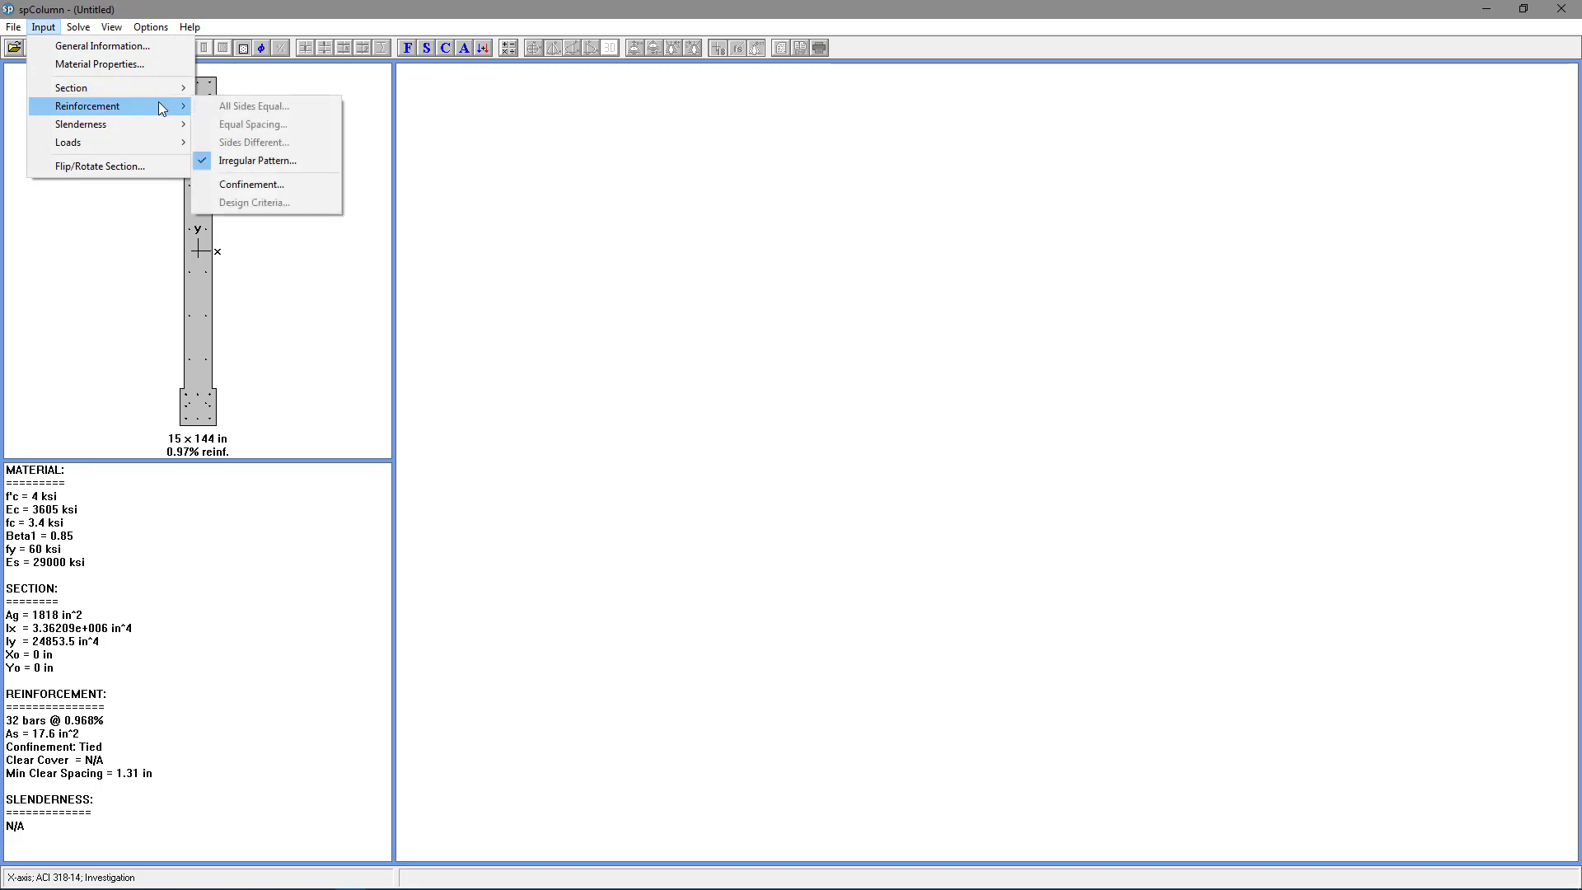
{"action": "left_click", "coordinate": [279, 186]}
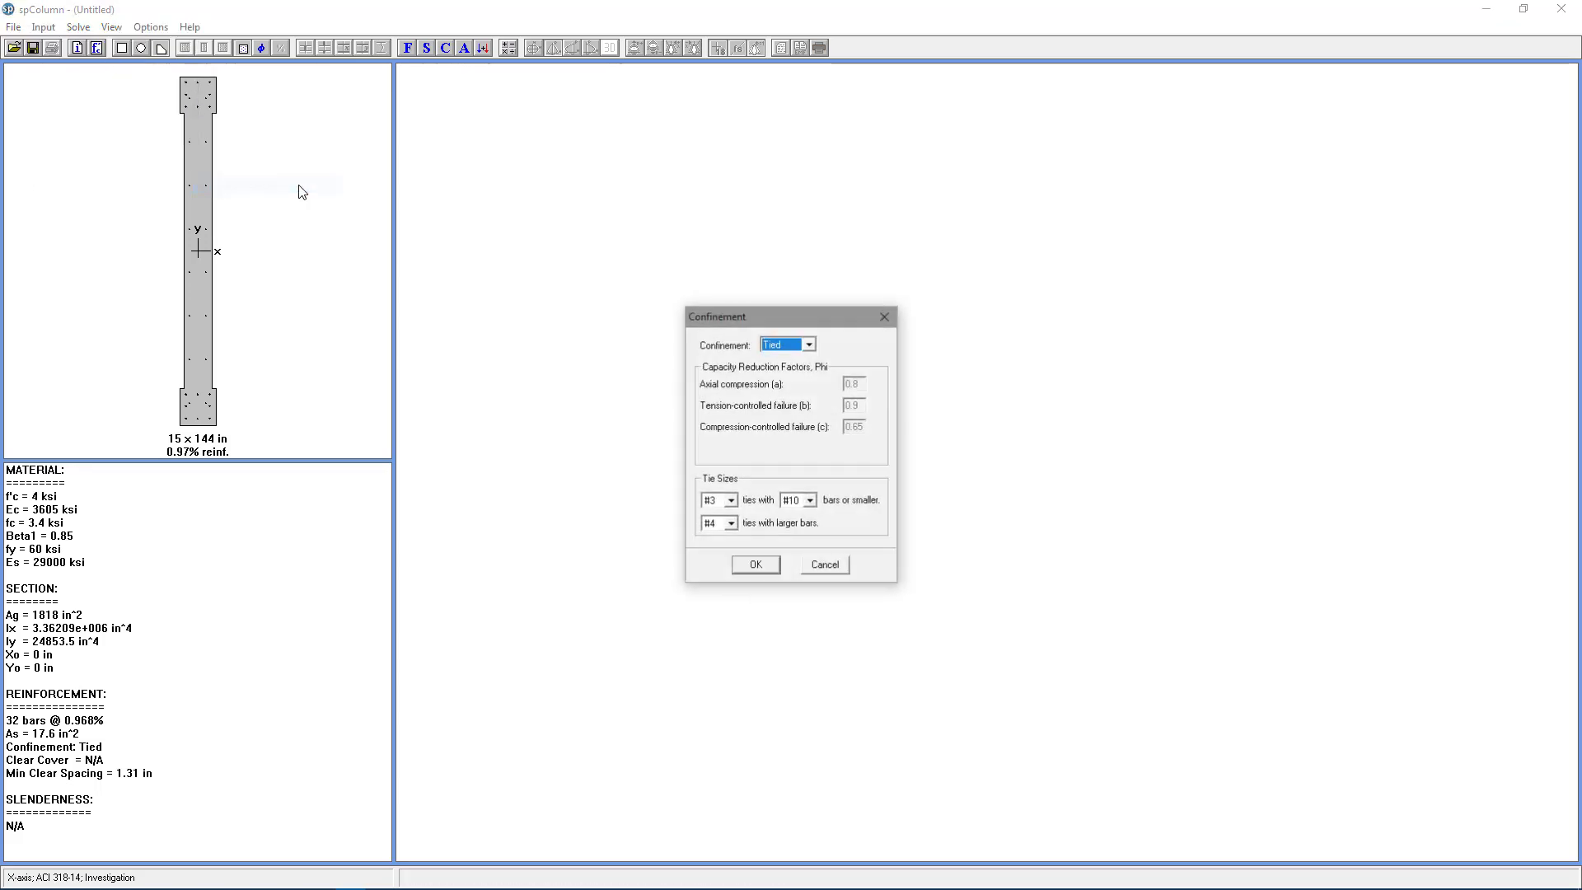
{"action": "left_click", "coordinate": [811, 346]}
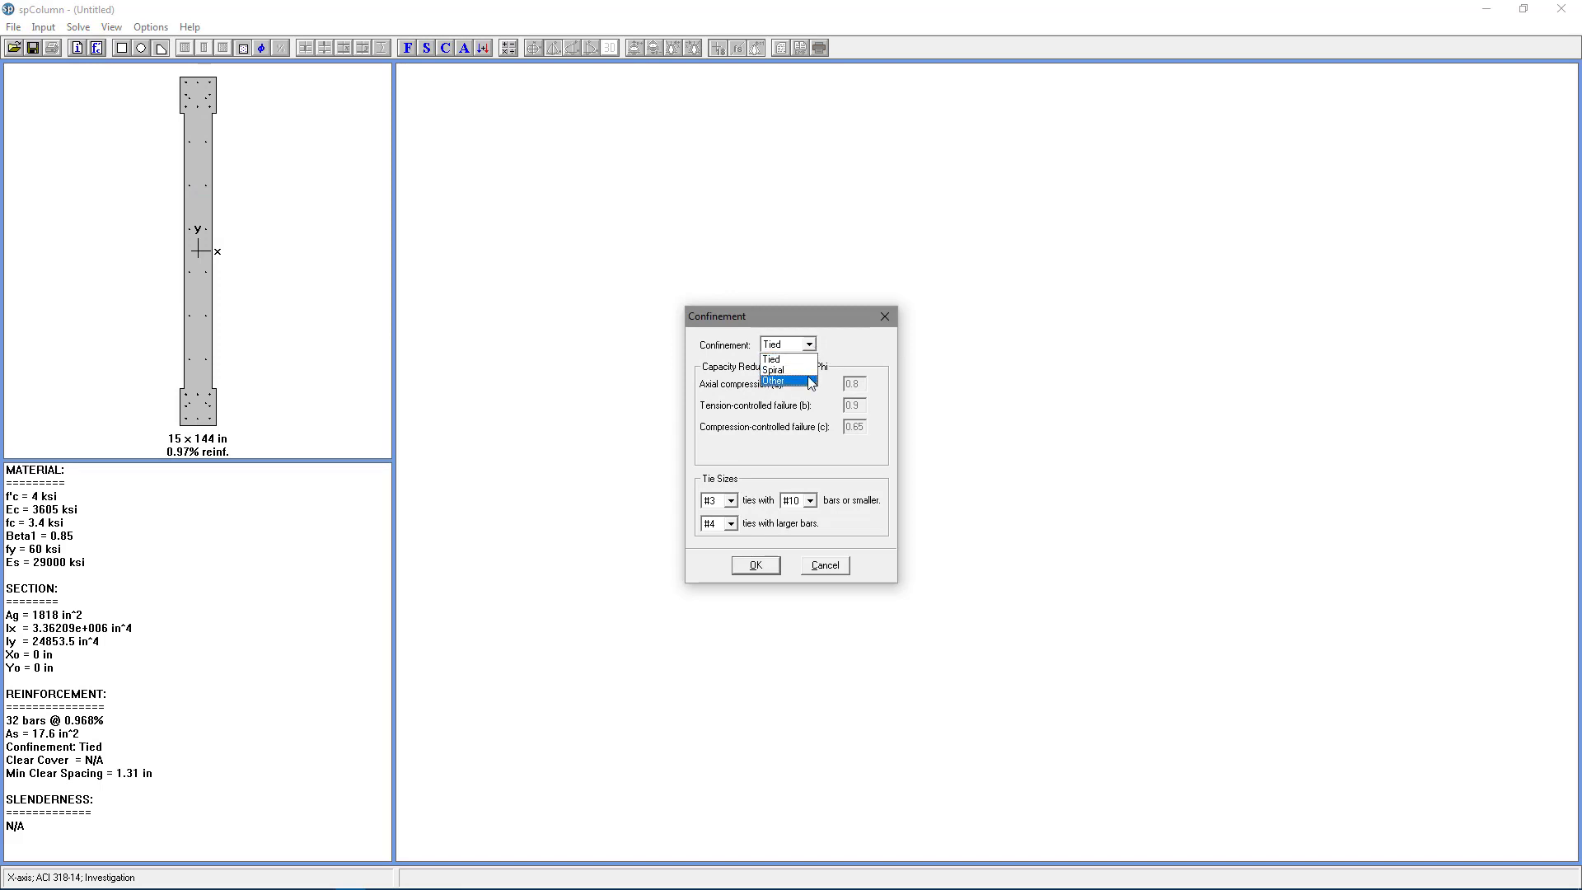
{"action": "left_click", "coordinate": [811, 383]}
{"action": "double_click", "coordinate": [854, 384]}
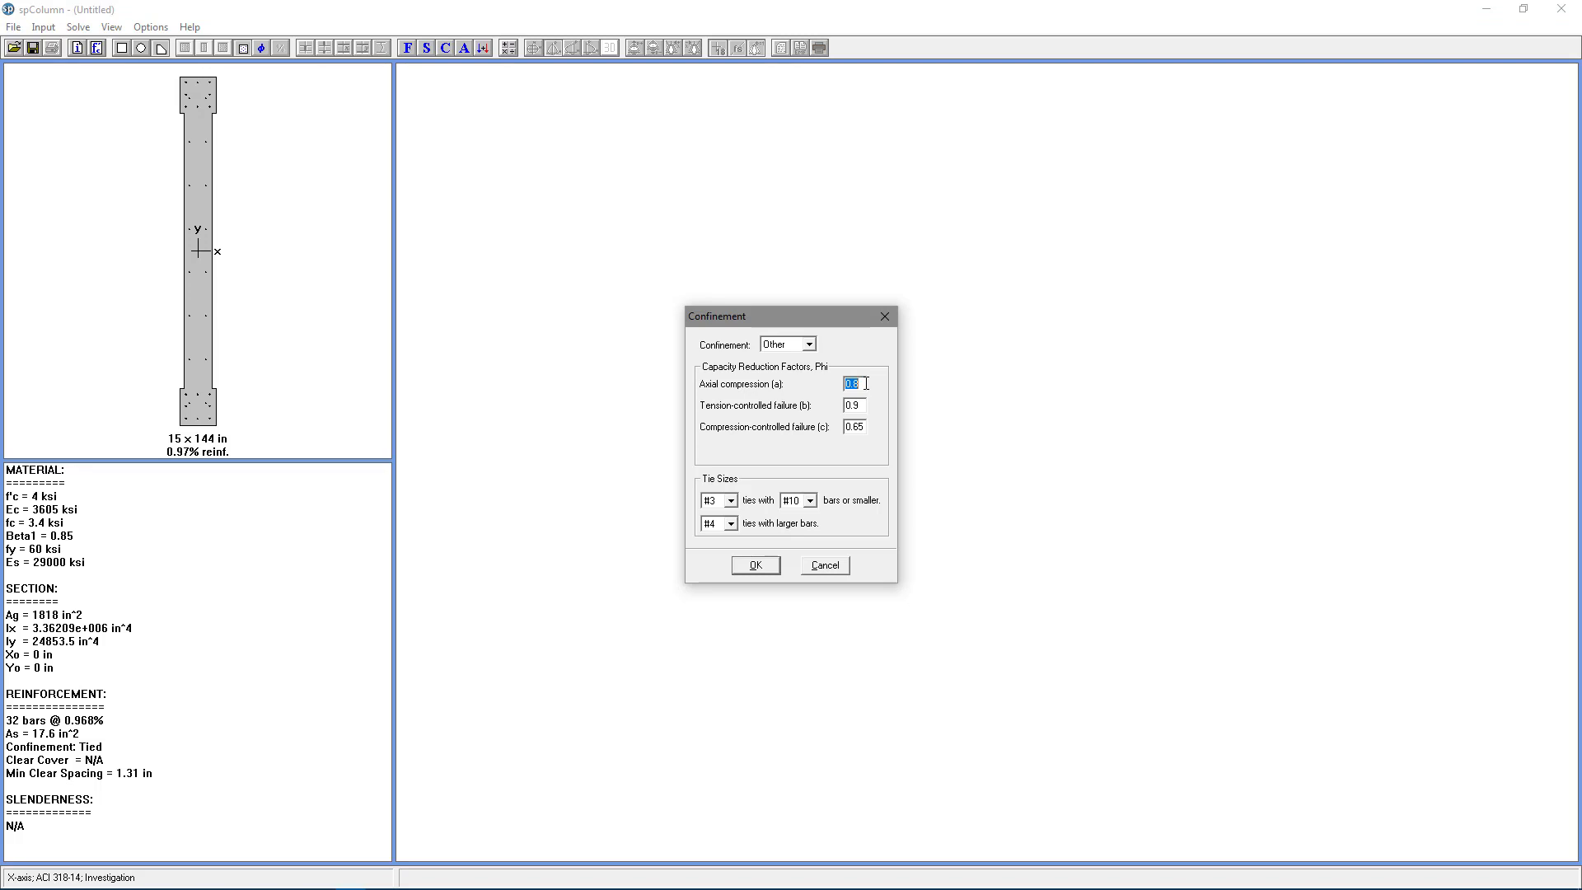
{"action": "key", "text": "BackSpace"}
{"action": "type", "text": ".8"}
{"action": "left_click", "coordinate": [756, 567]}
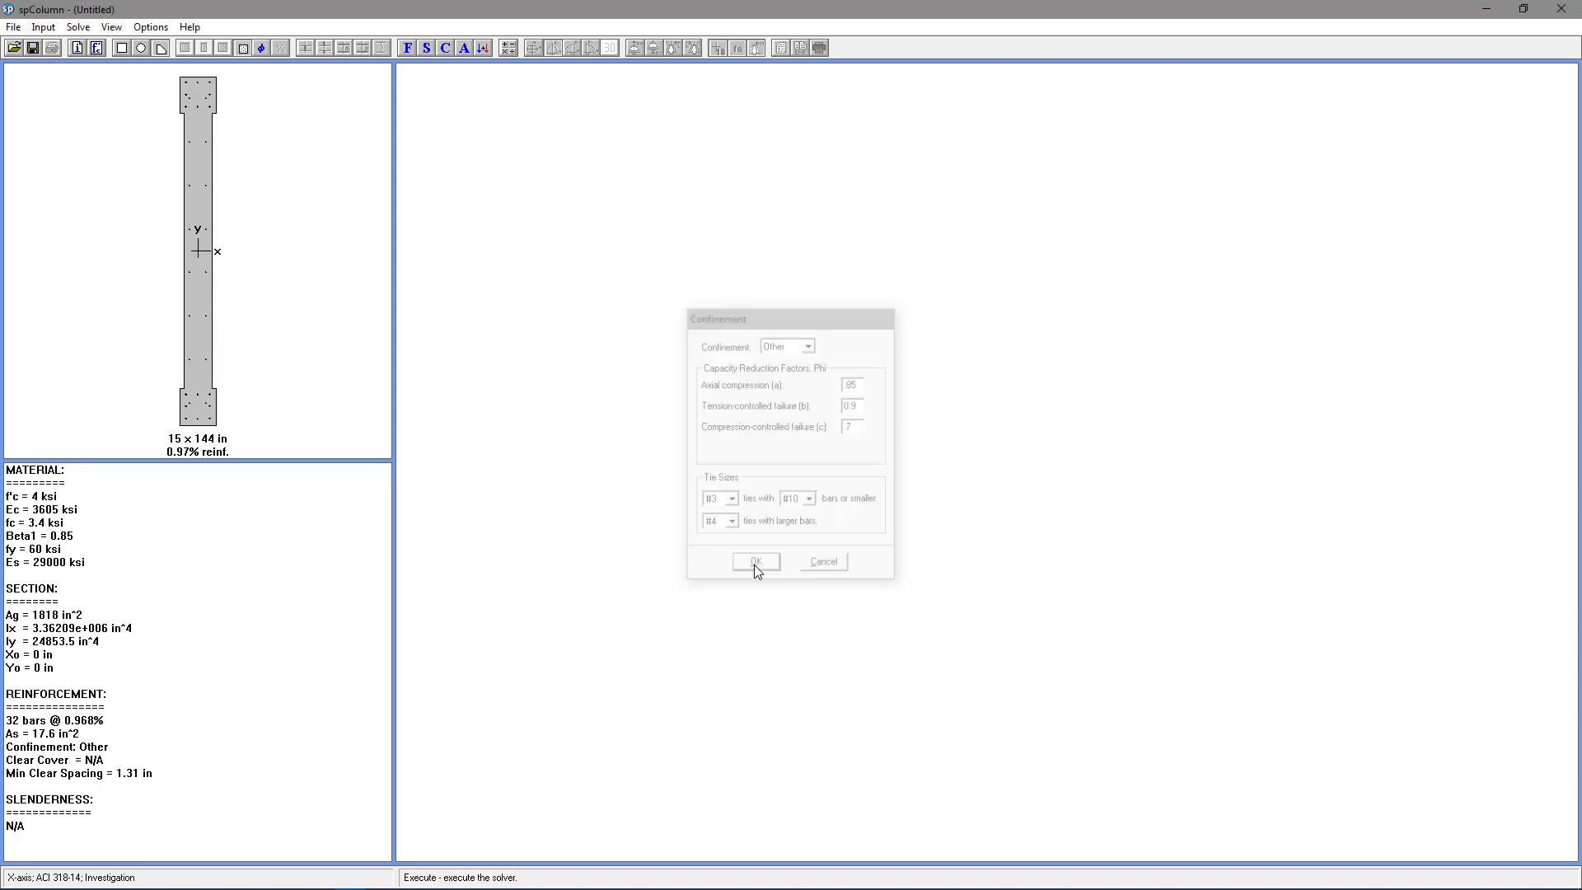
Step: Insert a 649.5 kip initial axial load and accept the axial loads definition
{"action": "left_click", "coordinate": [47, 31]}
{"action": "mouse_move", "coordinate": [150, 143]}
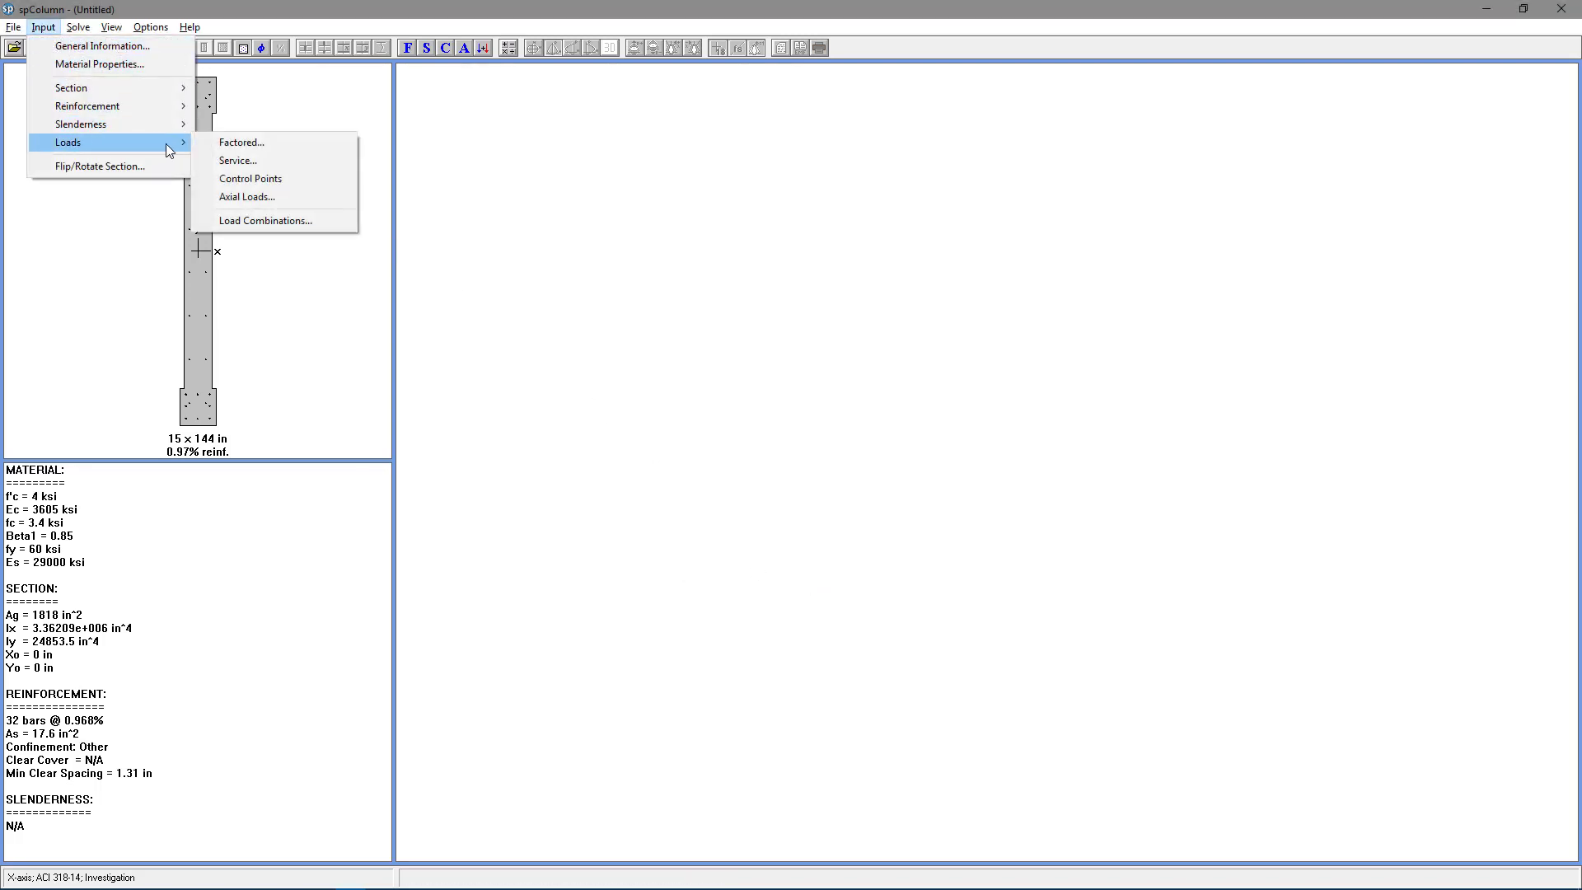
{"action": "left_click", "coordinate": [276, 196]}
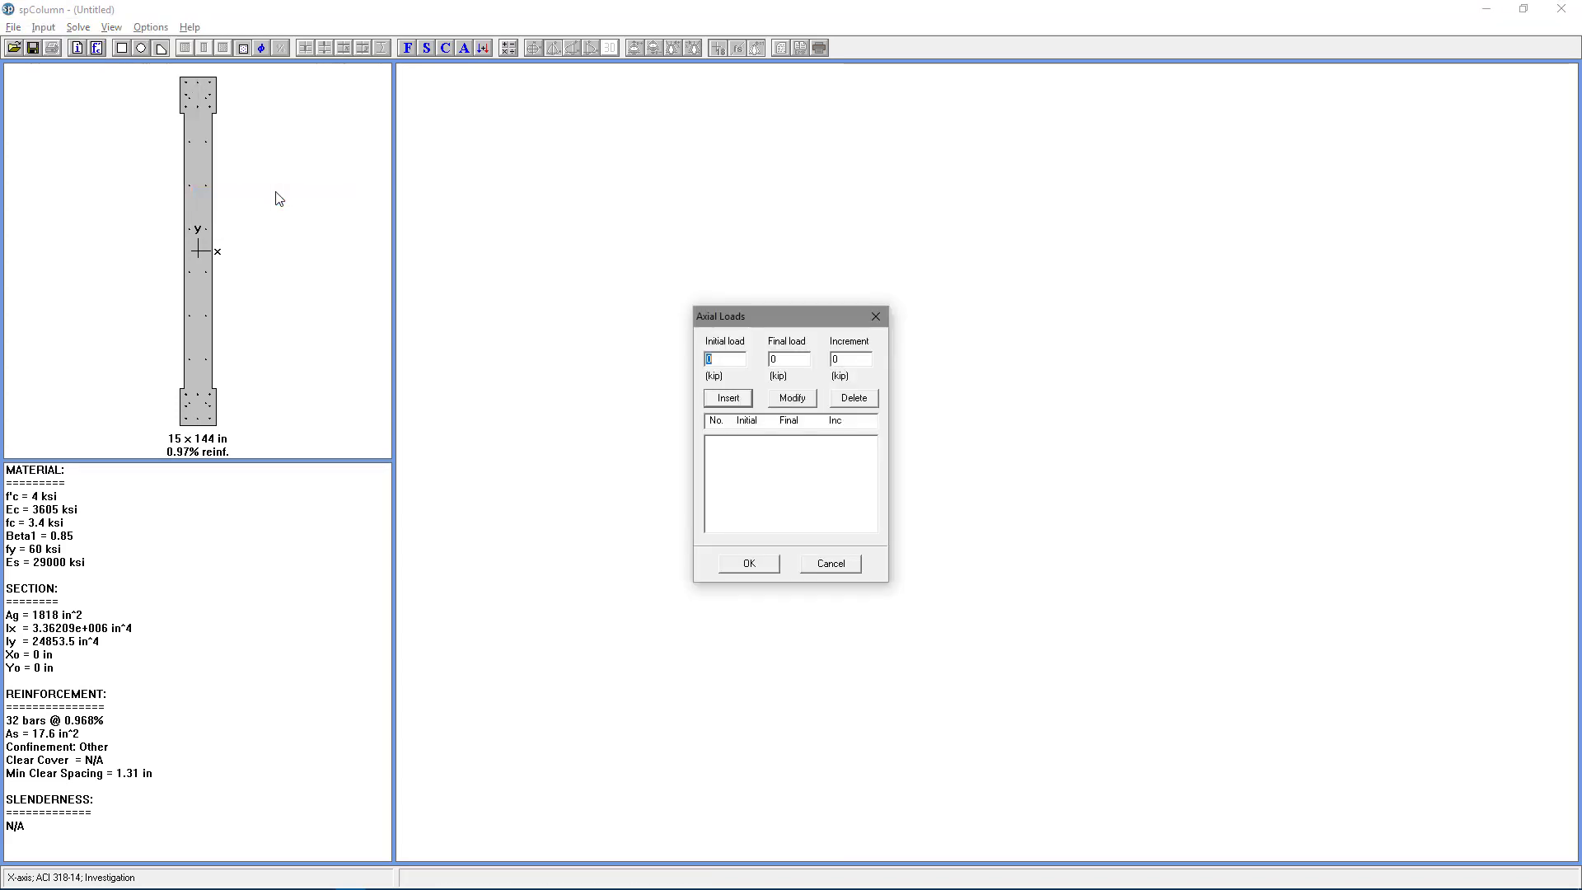
{"action": "type", "text": "649.5"}
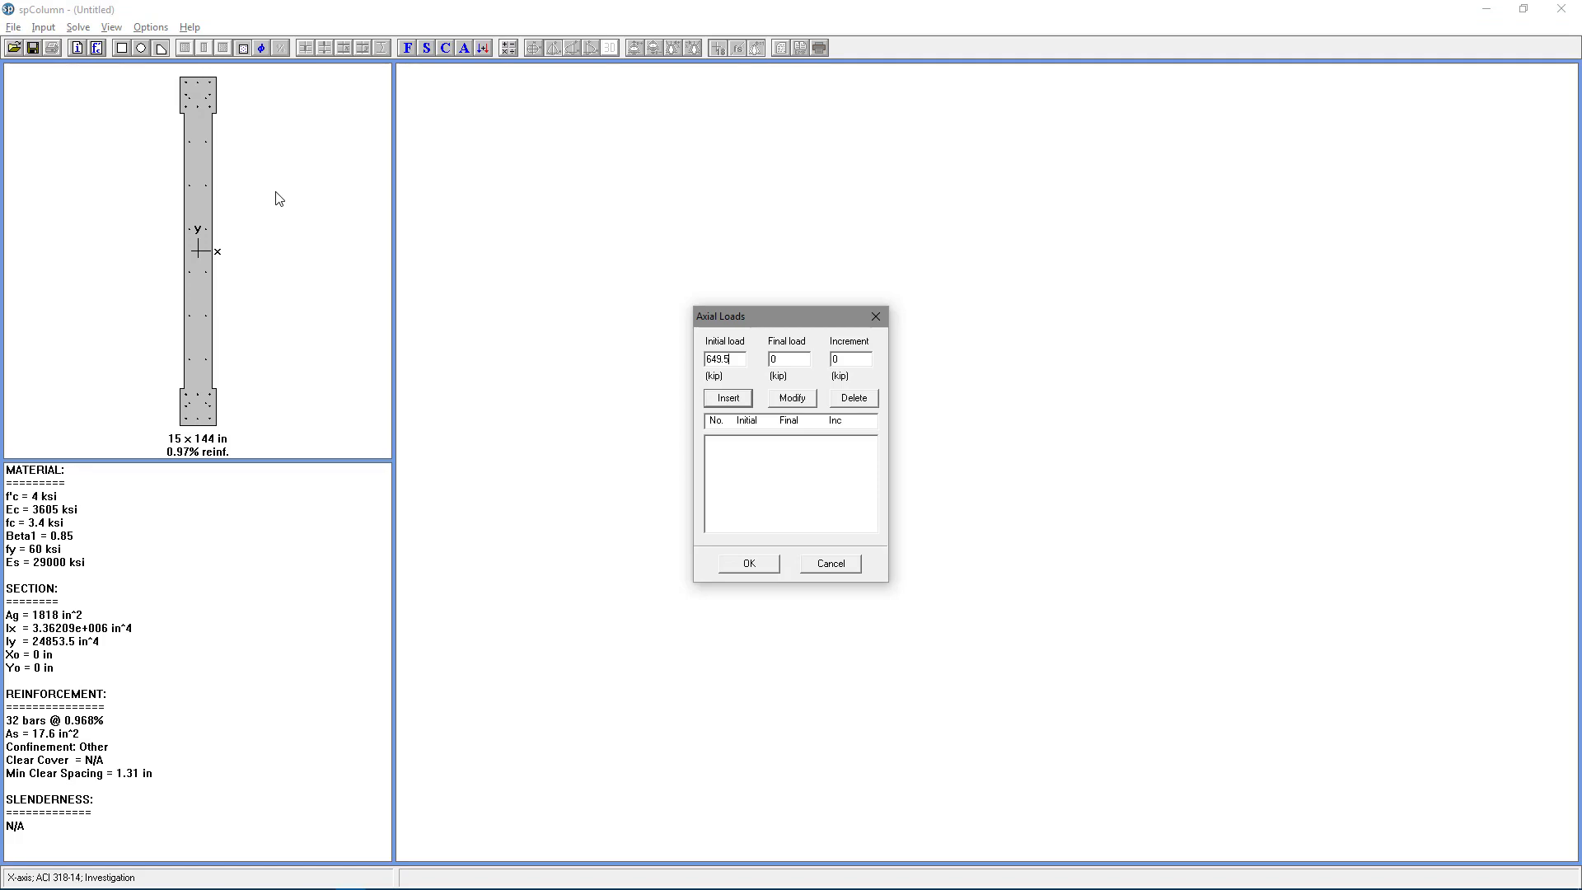
{"action": "left_click", "coordinate": [734, 404]}
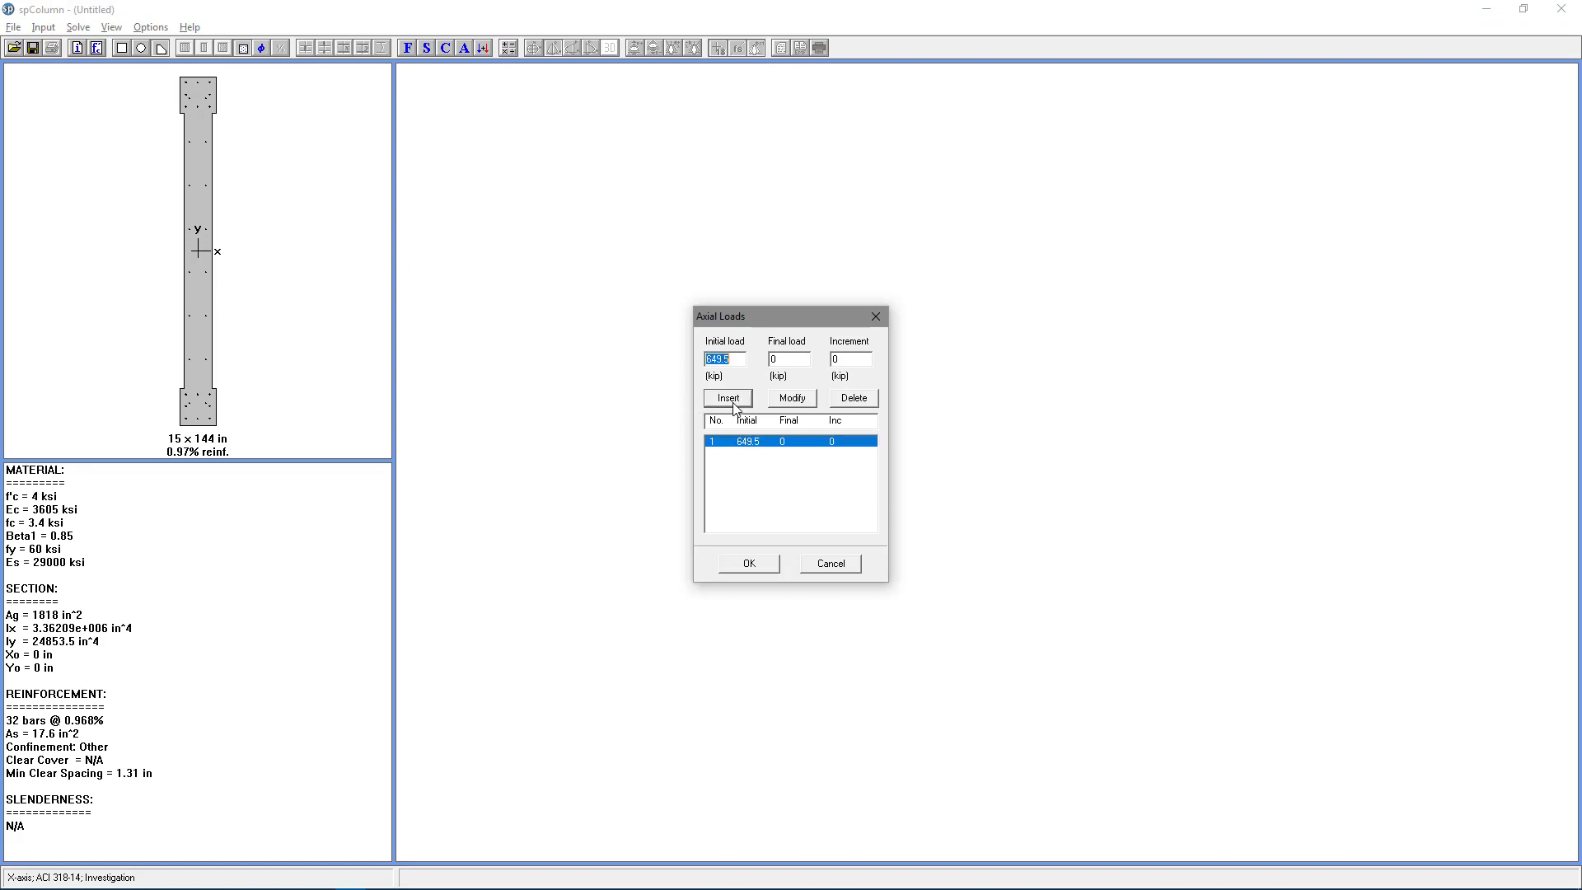
{"action": "left_click", "coordinate": [750, 564]}
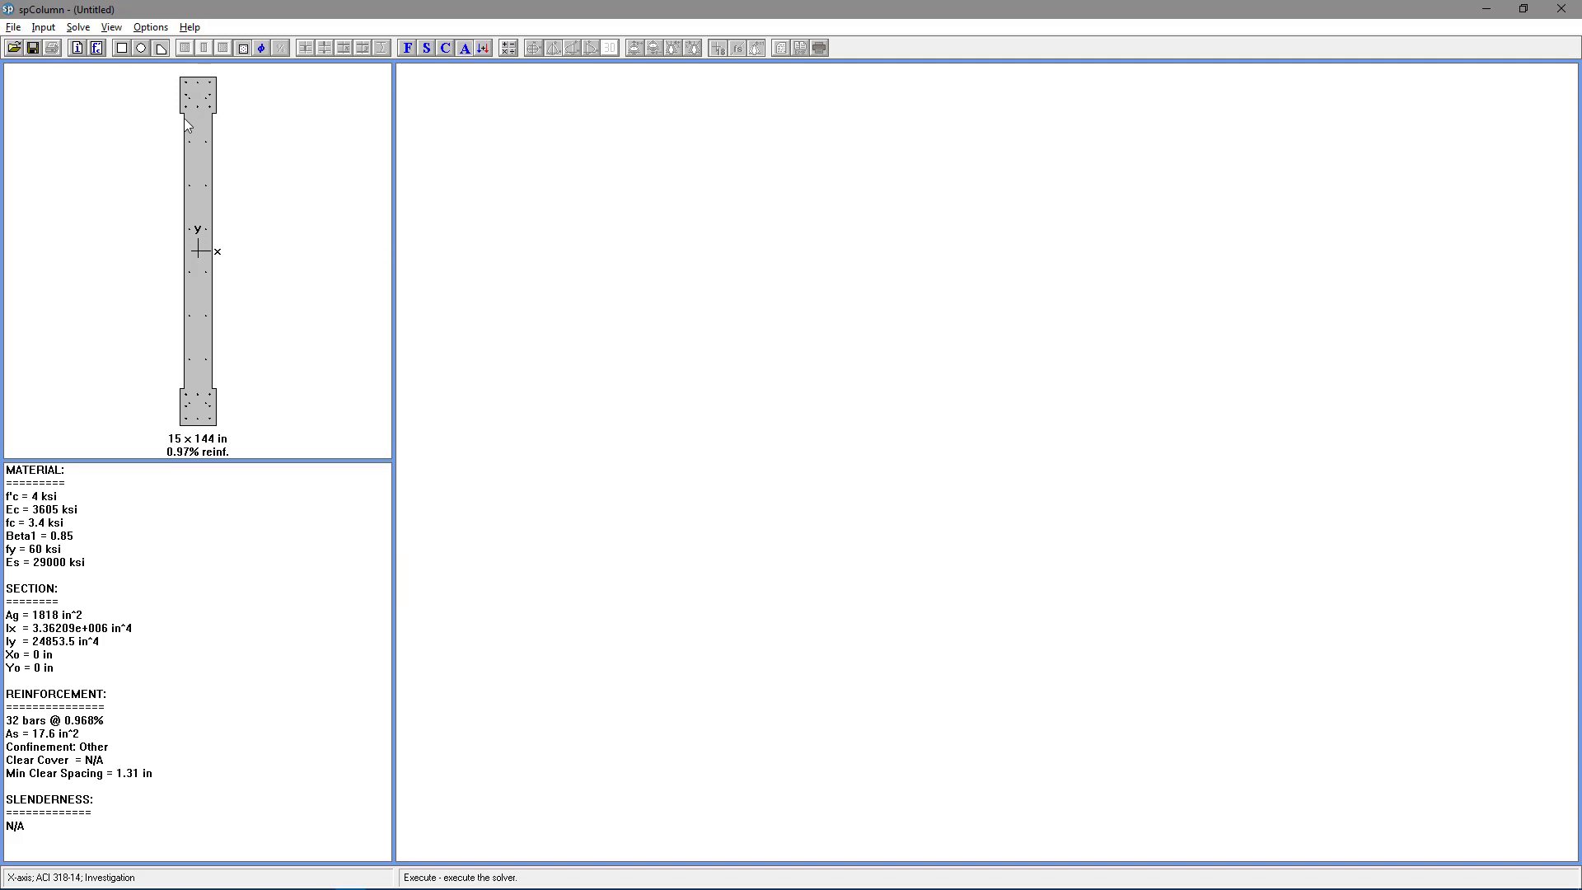
Step: Execute the solver, declining the architectural column option, to produce the P–Mx diagram
{"action": "left_click", "coordinate": [78, 28]}
{"action": "left_click", "coordinate": [85, 42]}
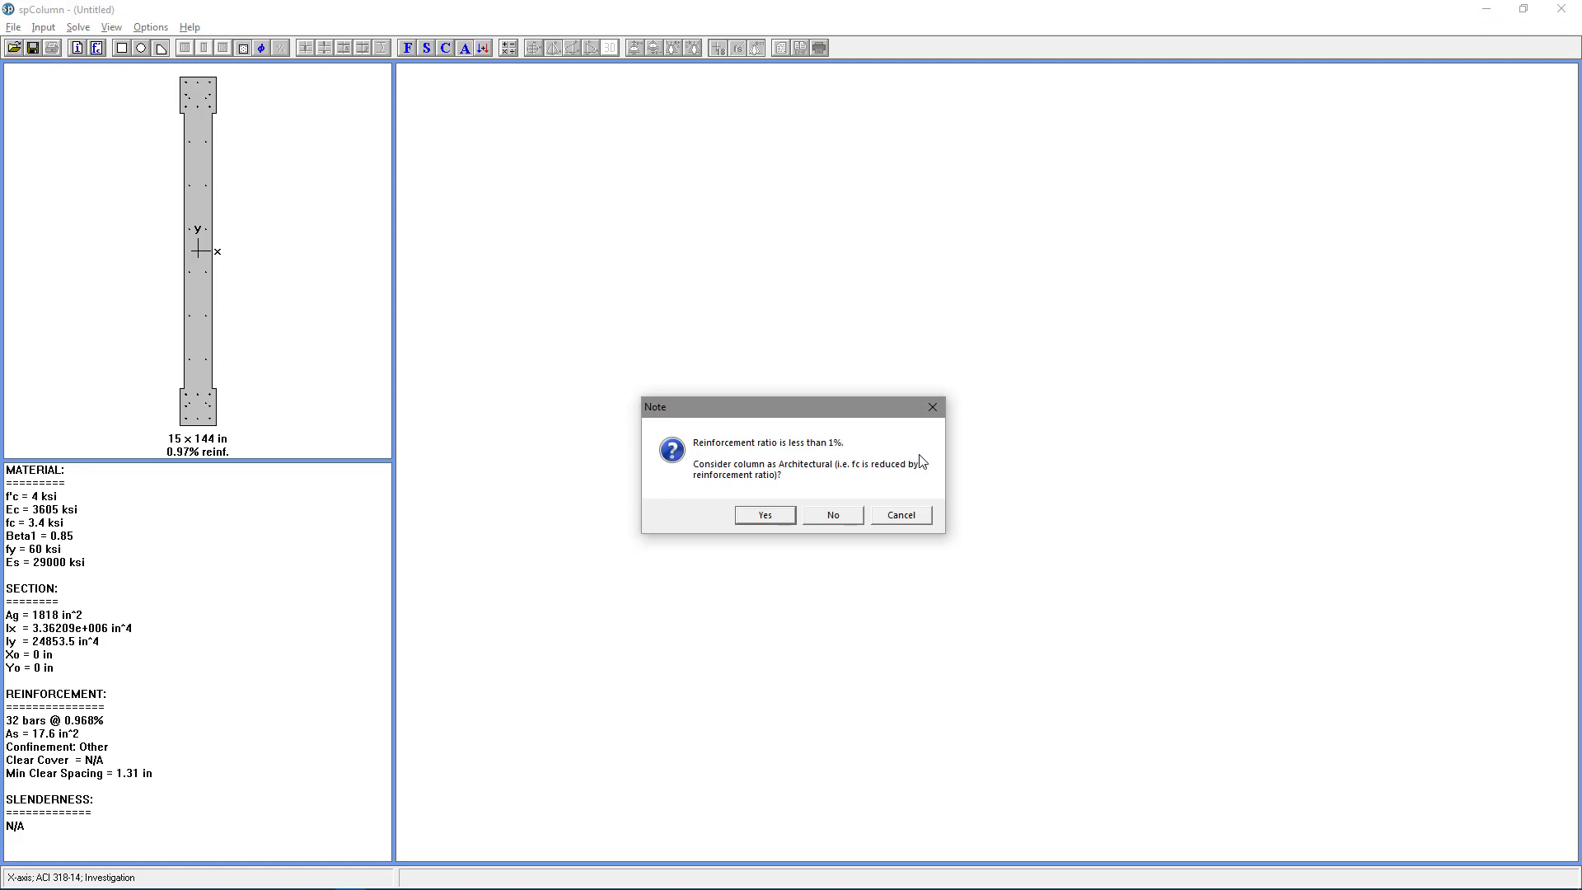
{"action": "left_click", "coordinate": [834, 516]}
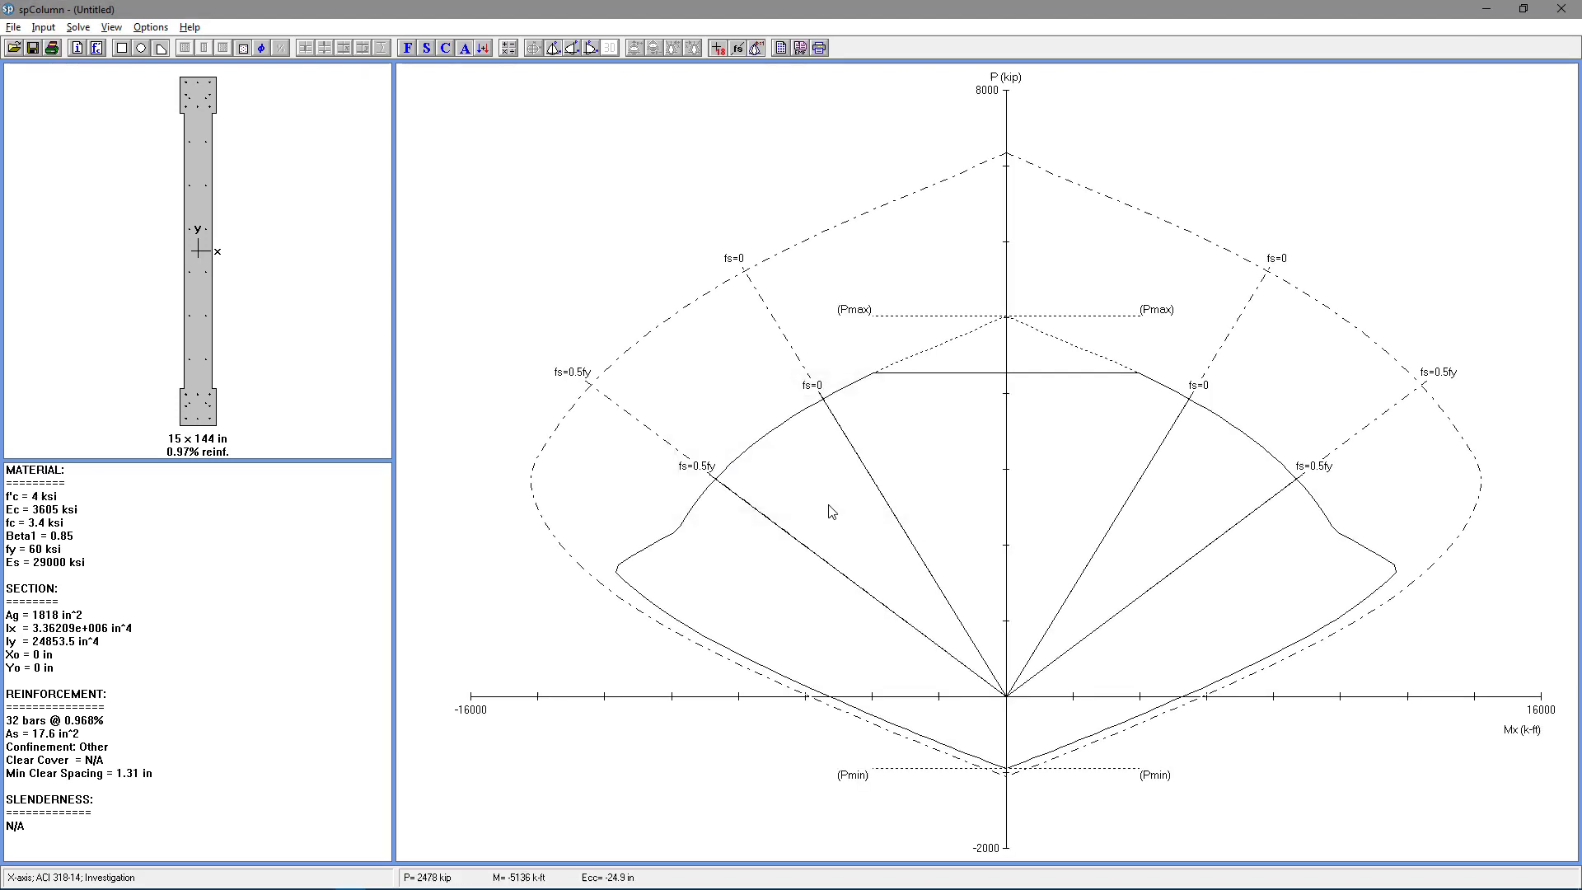
Step: Open spResults to see φMnx ±8395.14 k-ft at φPn 649.5 kip
{"action": "left_click", "coordinate": [111, 27]}
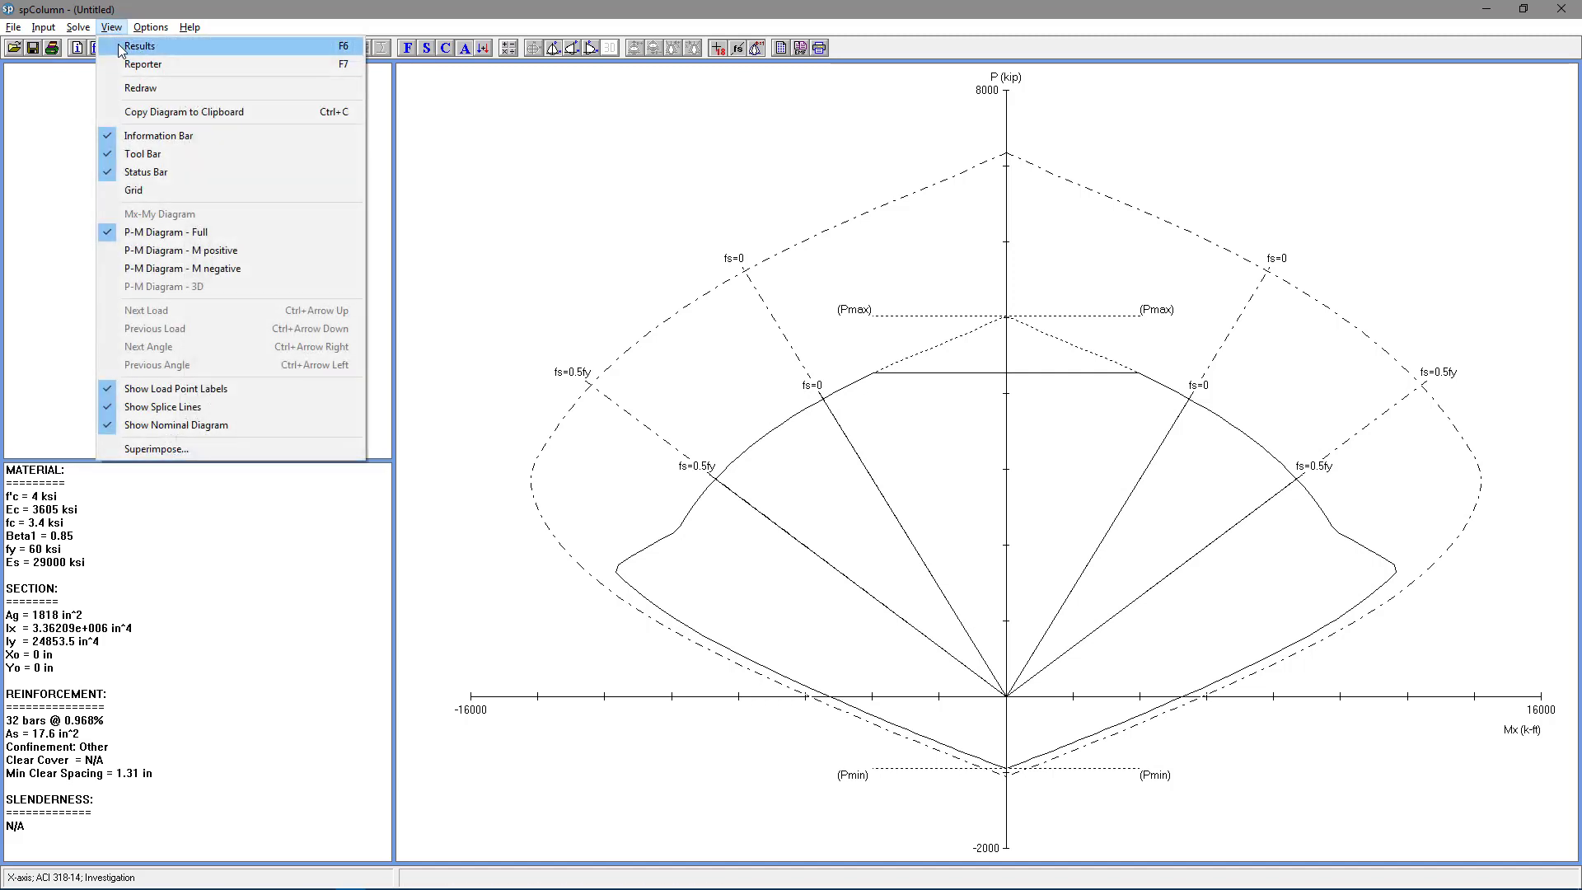
{"action": "left_click", "coordinate": [139, 46]}
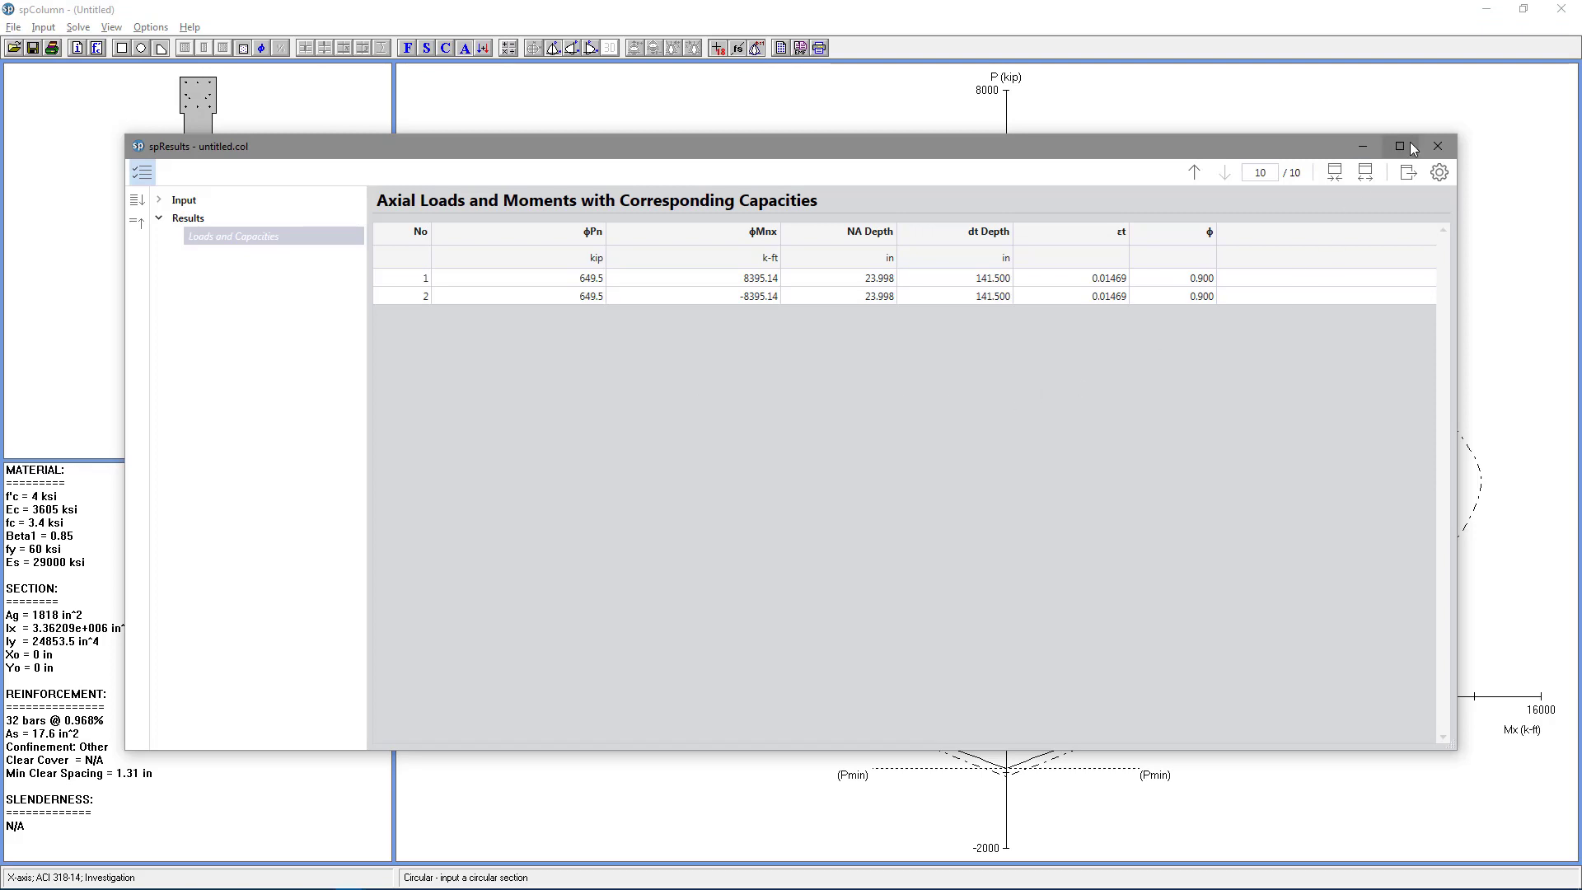
Step: Launch spReporter from the View menu to load the column's full report
{"action": "left_click", "coordinate": [111, 28]}
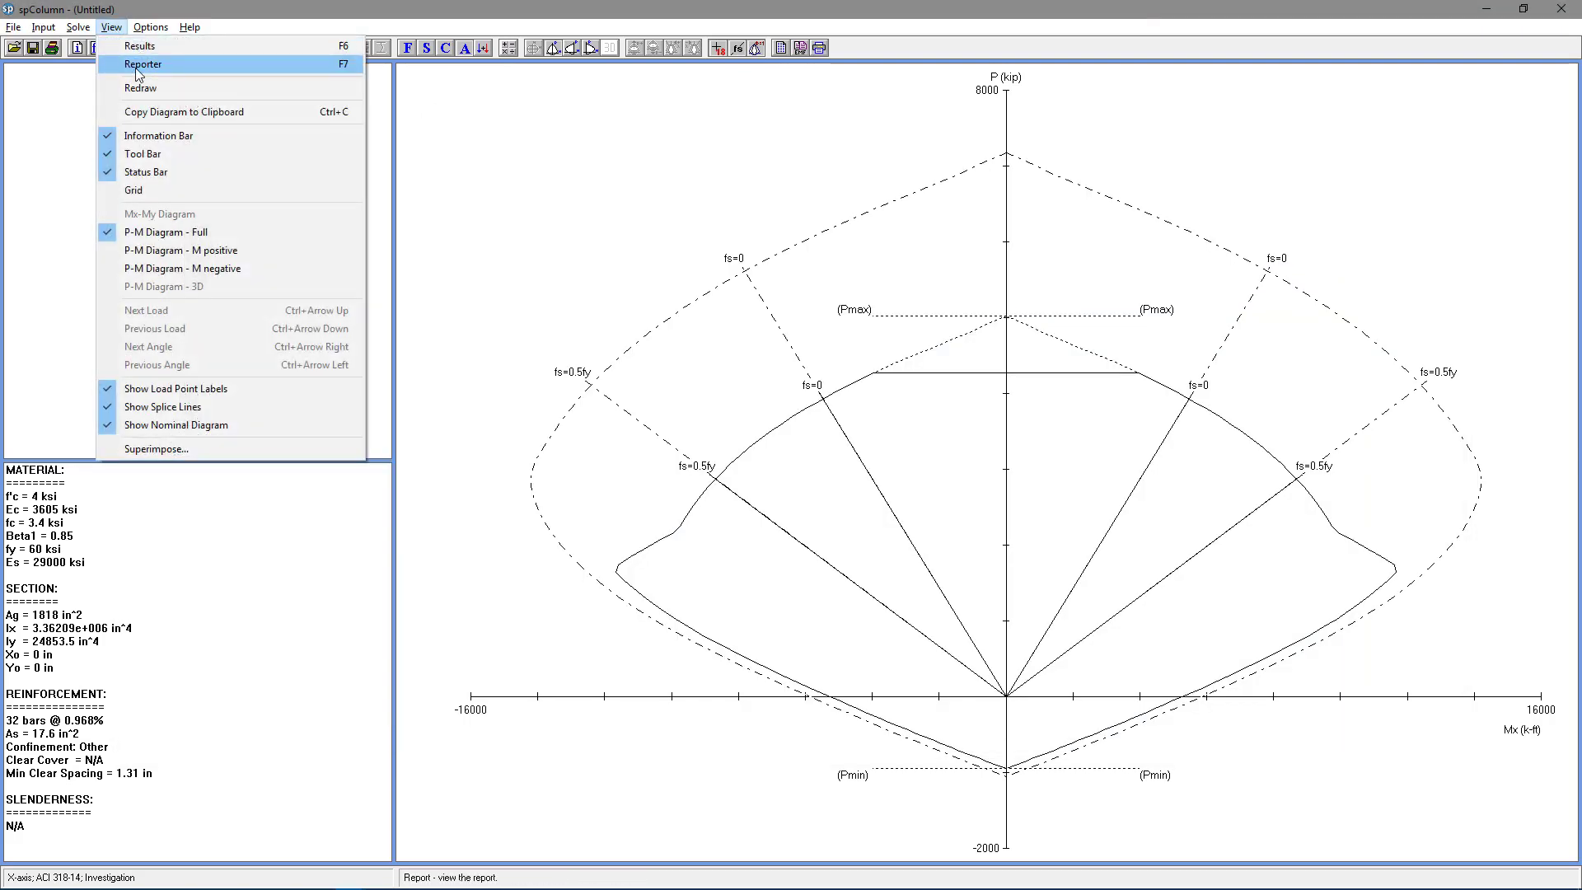
{"action": "left_click", "coordinate": [136, 64]}
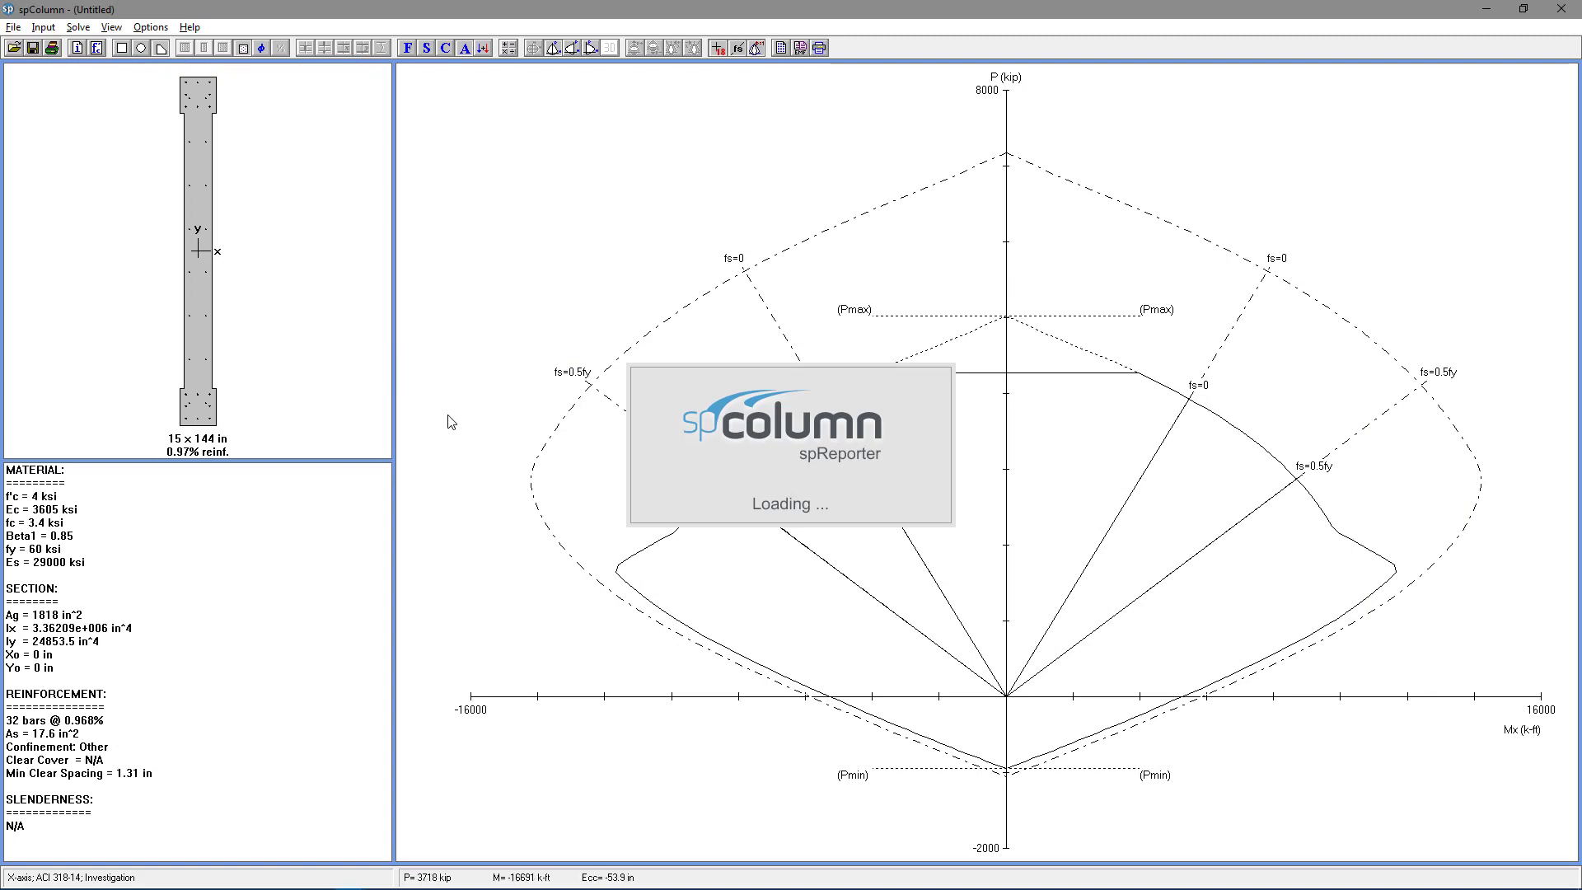